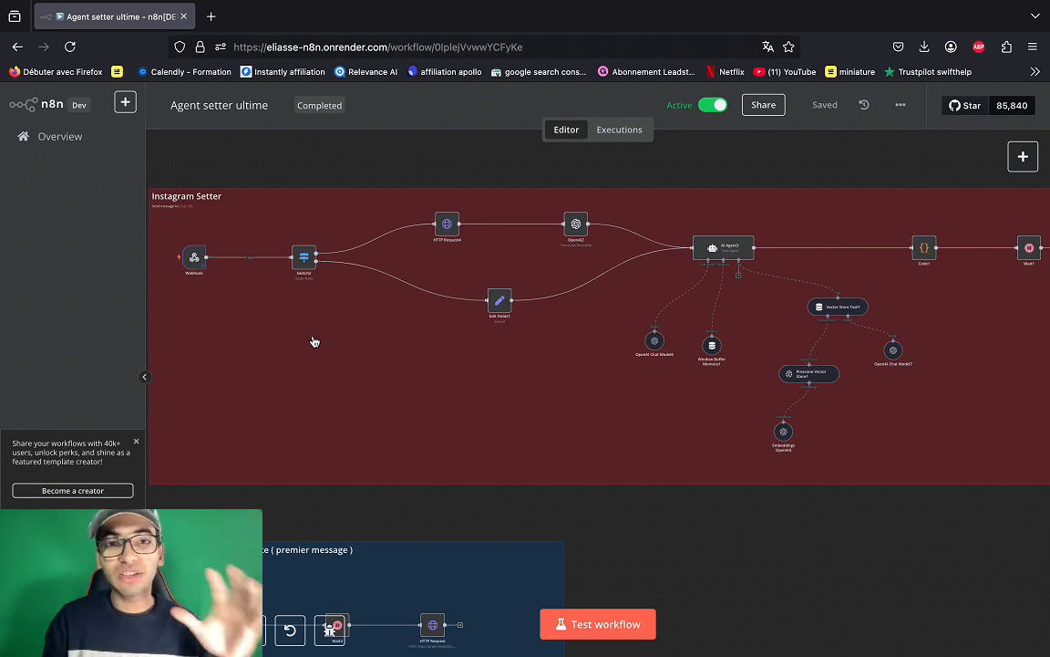
- Send 'salut' and then a short voice note to the setter in the Instagram direct chat
{"action": "scroll", "coordinate": [314, 341], "scroll_direction": "down", "scroll_amount": 1}
{"action": "scroll", "coordinate": [314, 341], "scroll_direction": "right", "scroll_amount": 1}
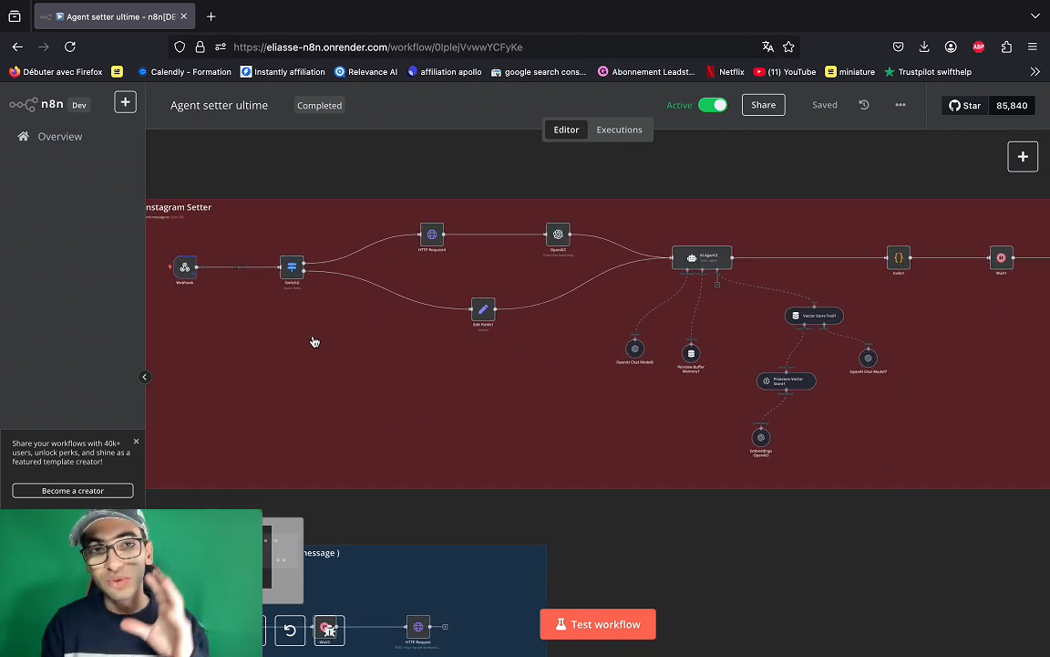
{"action": "scroll", "coordinate": [314, 342], "scroll_direction": "left", "scroll_amount": 1}
{"action": "scroll", "coordinate": [314, 341], "scroll_direction": "left", "scroll_amount": 2}
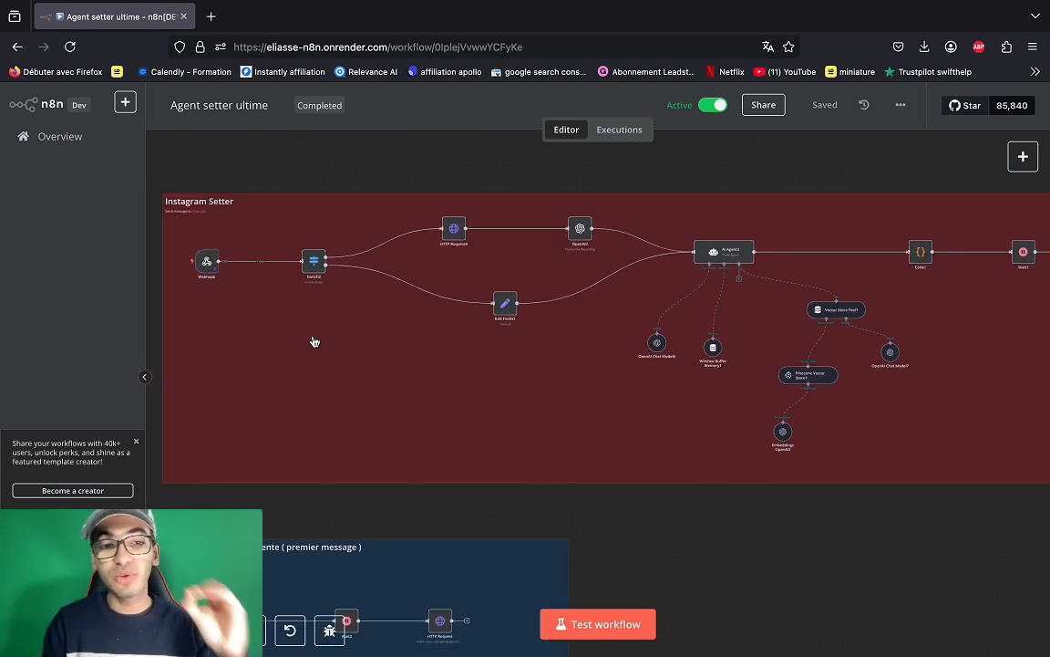
{"action": "scroll", "coordinate": [314, 341], "scroll_direction": "right", "scroll_amount": 4}
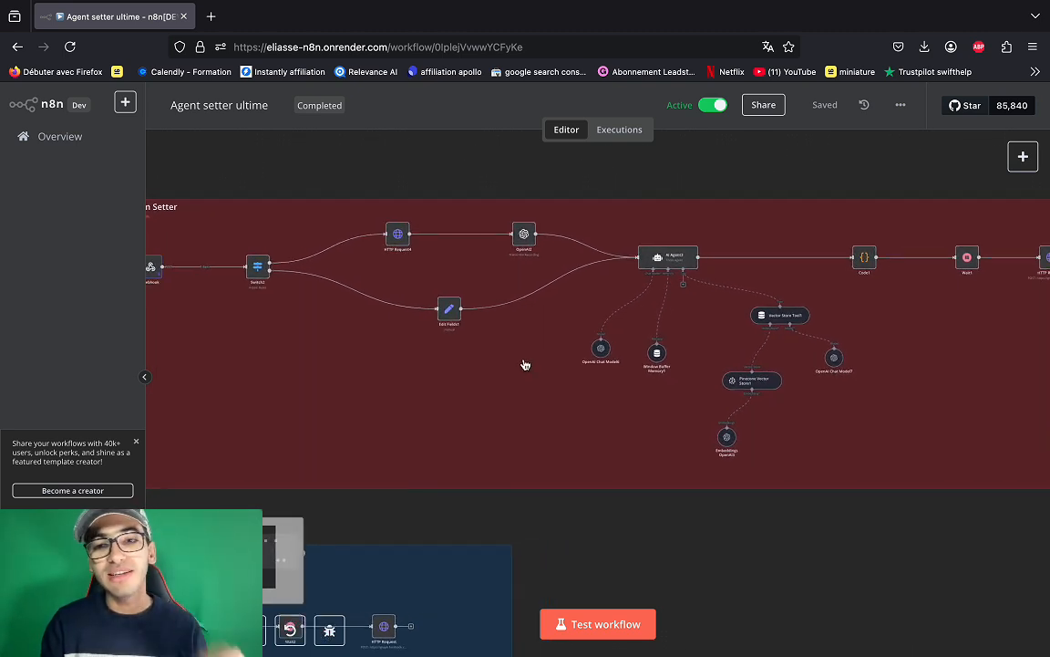
{"action": "scroll", "coordinate": [524, 365], "scroll_direction": "right", "scroll_amount": 5}
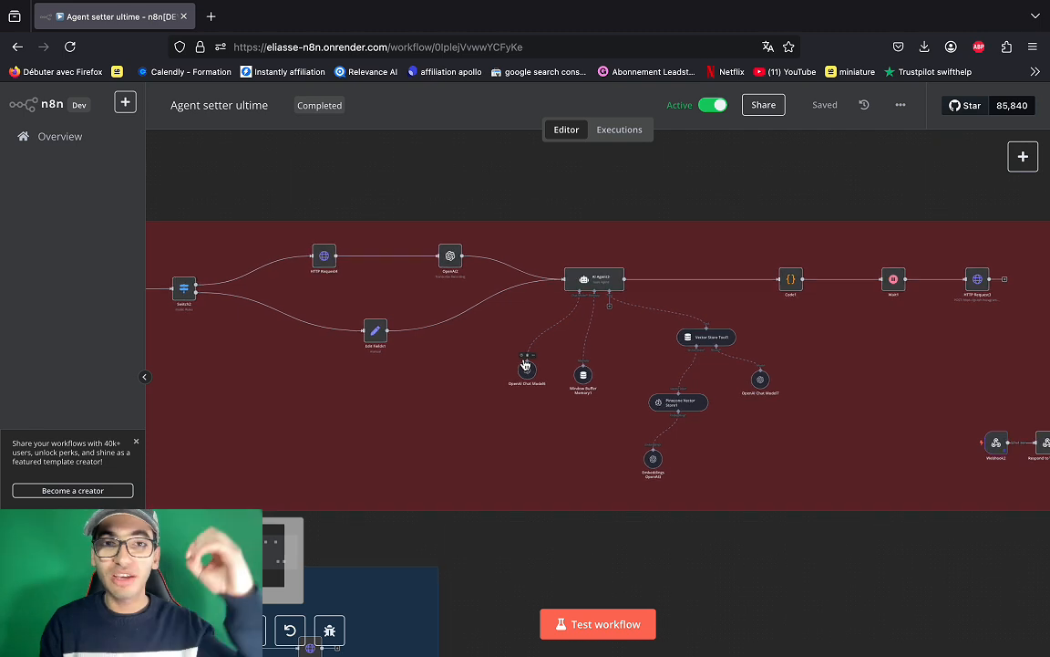
{"action": "scroll", "coordinate": [525, 365], "scroll_direction": "left", "scroll_amount": 1}
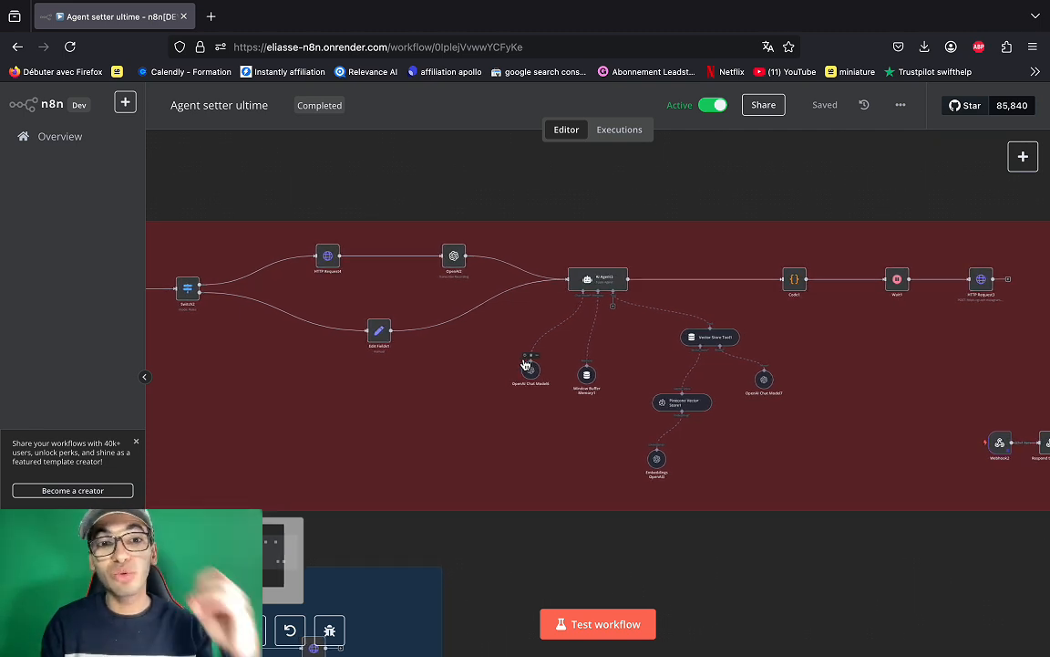
{"action": "scroll", "coordinate": [525, 365], "scroll_direction": "left", "scroll_amount": 6}
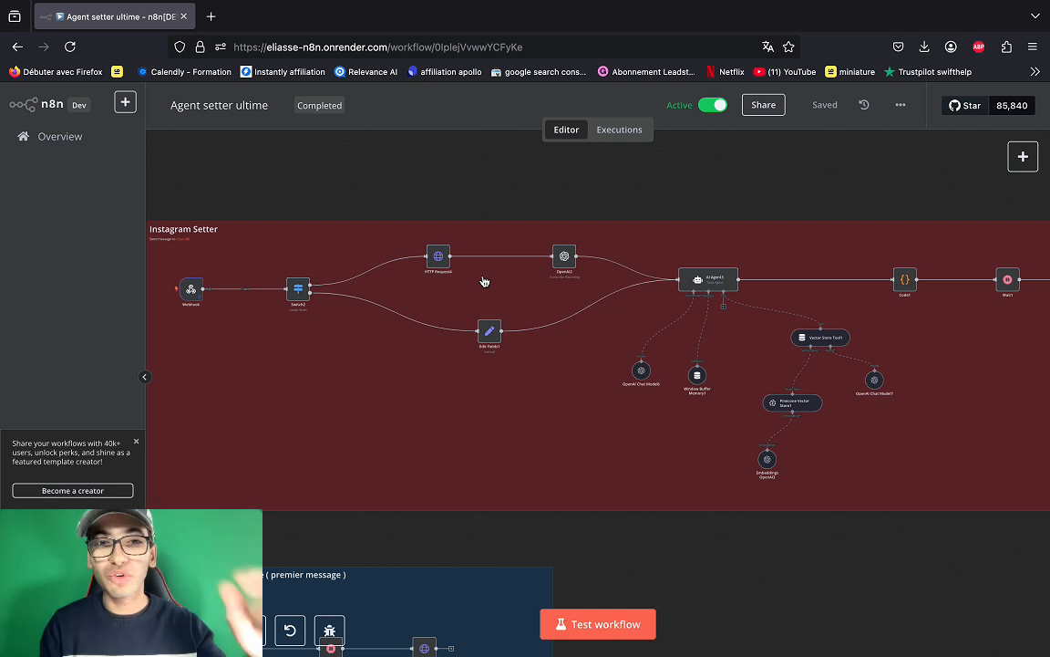
{"action": "scroll", "coordinate": [484, 282], "scroll_direction": "right", "scroll_amount": 5}
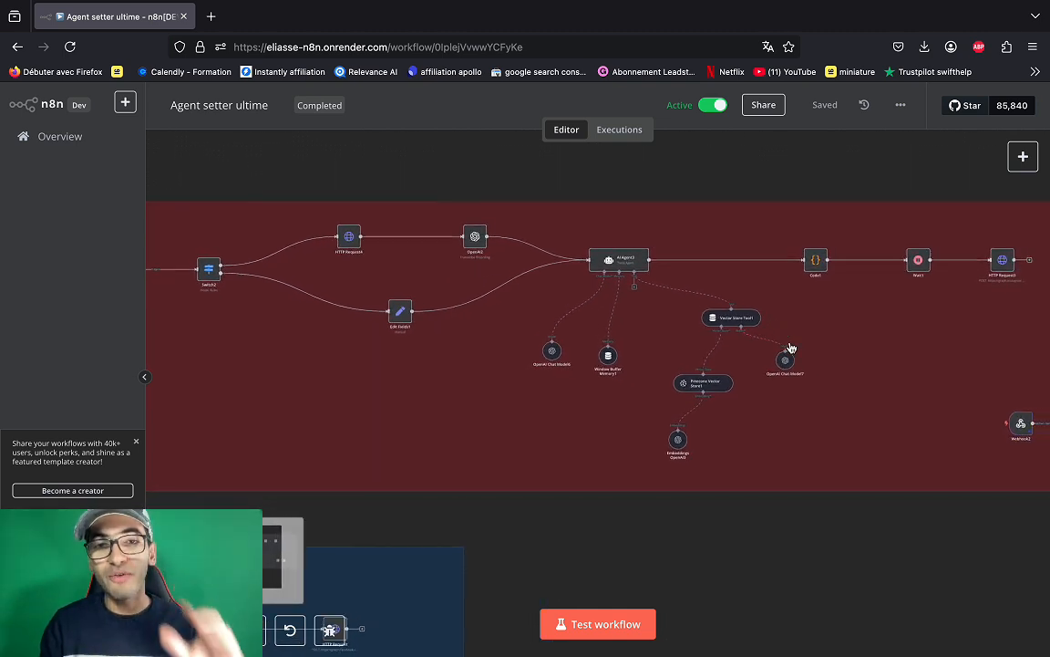
{"action": "scroll", "coordinate": [792, 348], "scroll_direction": "right", "scroll_amount": 3}
{"action": "scroll", "coordinate": [703, 375], "scroll_direction": "right", "scroll_amount": 1}
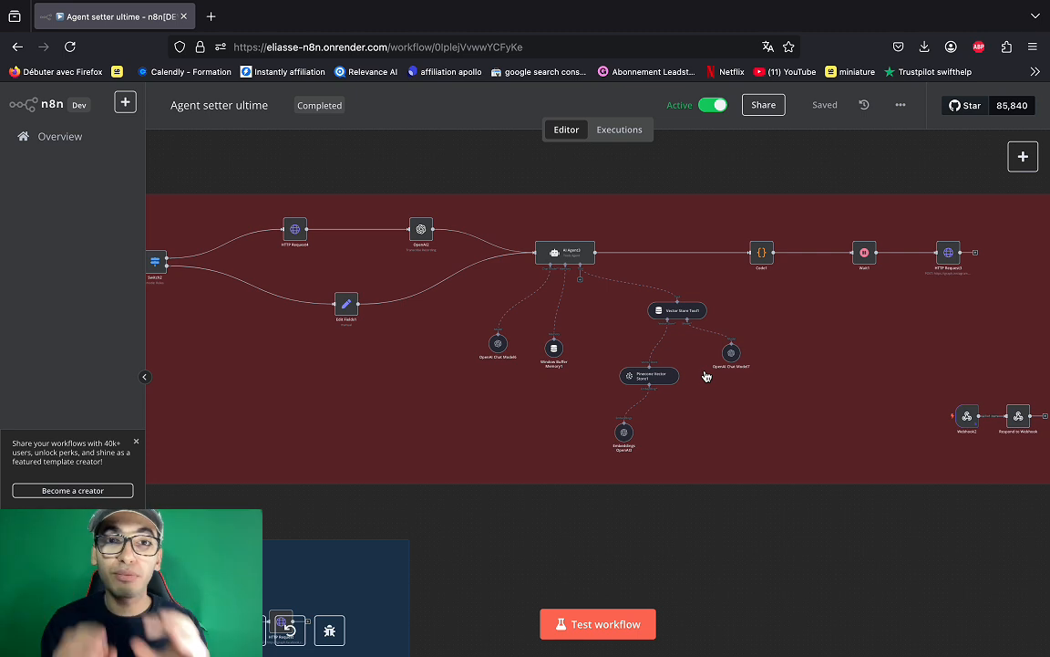
{"action": "scroll", "coordinate": [705, 376], "scroll_direction": "up", "scroll_amount": 1}
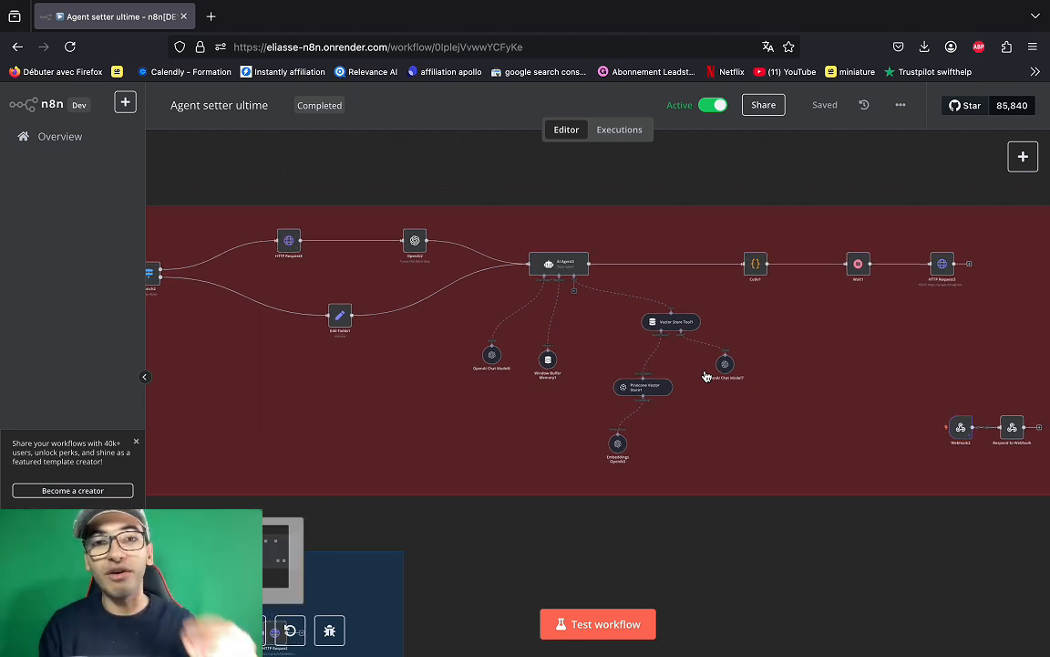
{"action": "scroll", "coordinate": [705, 376], "scroll_direction": "left", "scroll_amount": 1}
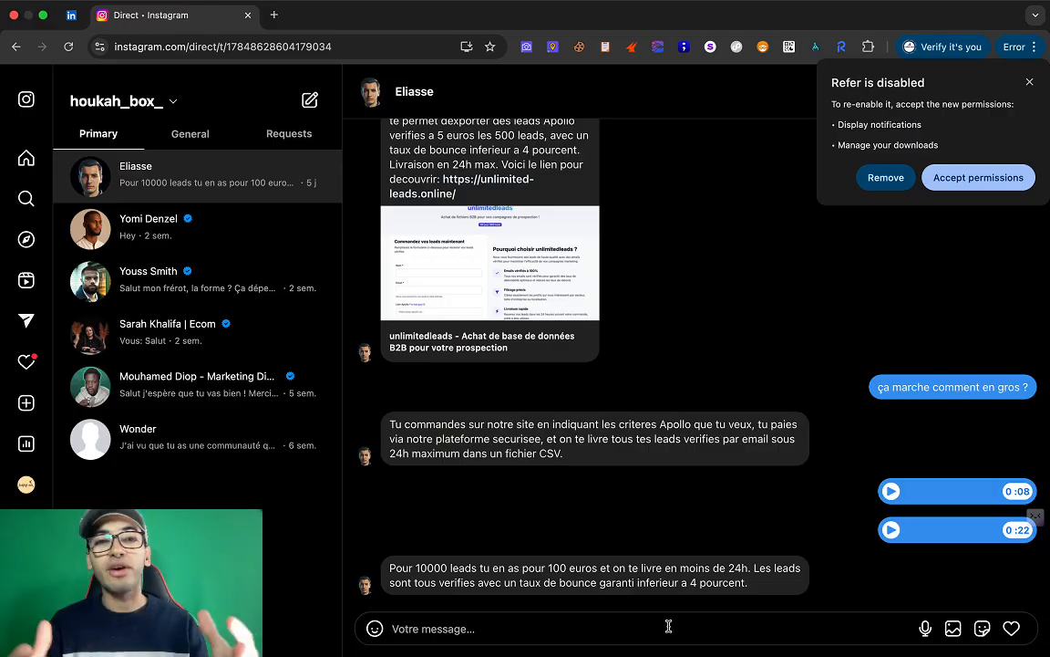
{"action": "left_click", "coordinate": [668, 626]}
{"action": "type", "text": "salut"}
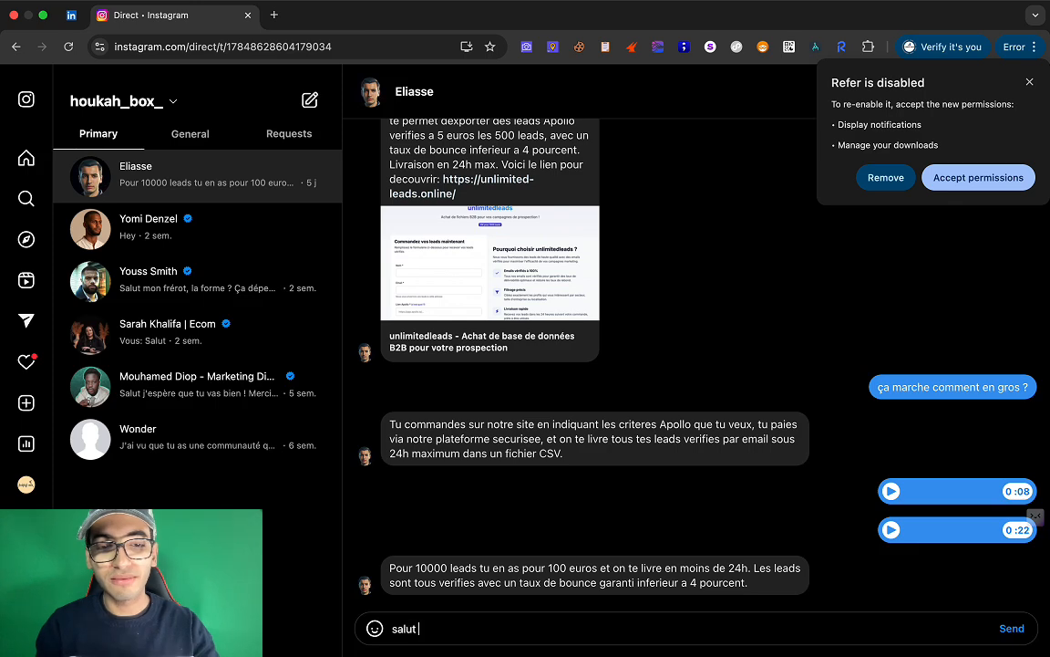
{"action": "key", "text": "Return"}
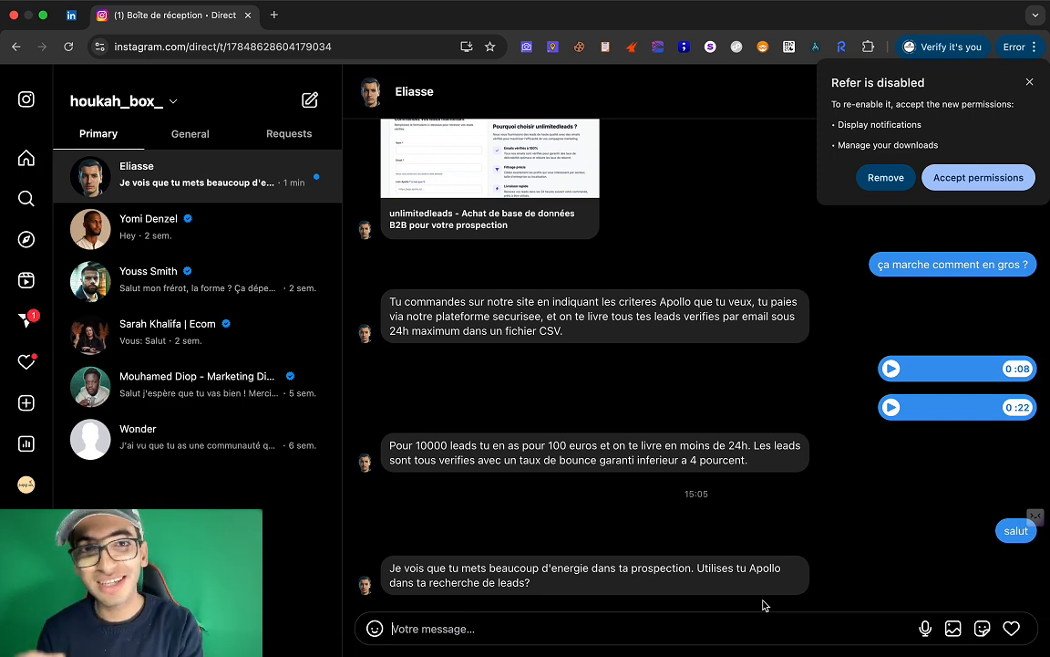
{"action": "left_click", "coordinate": [924, 628]}
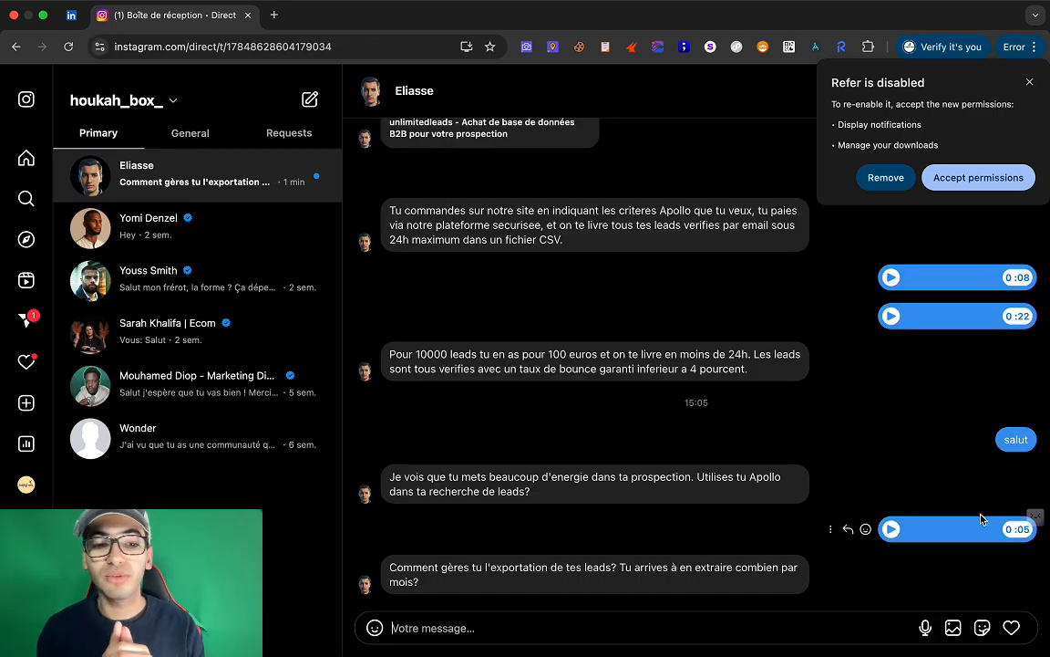
- Reply '1000' and then '1500 euros par mois' to the setter's lead questions
{"action": "left_click", "coordinate": [792, 622]}
{"action": "type", "text": "1000"}
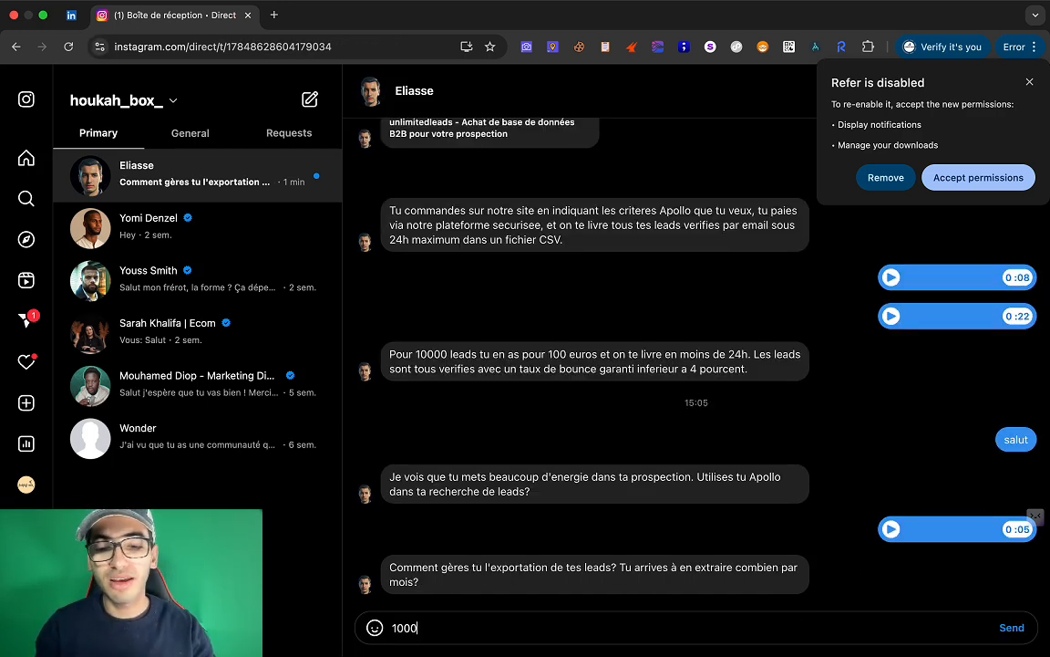
{"action": "key", "text": "Return"}
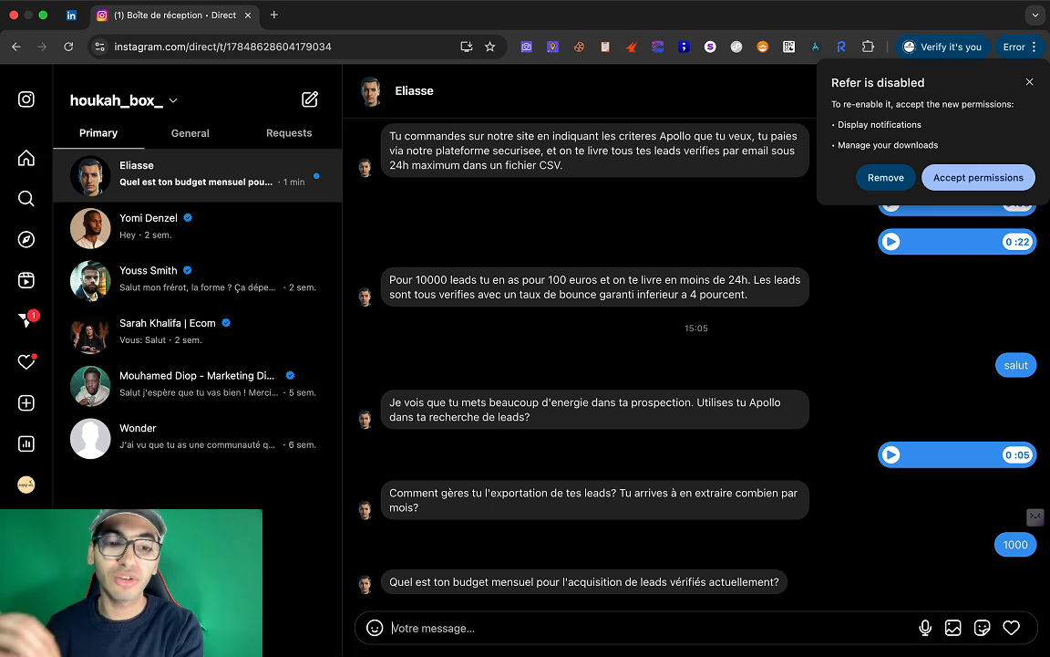
{"action": "type", "text": "1"}
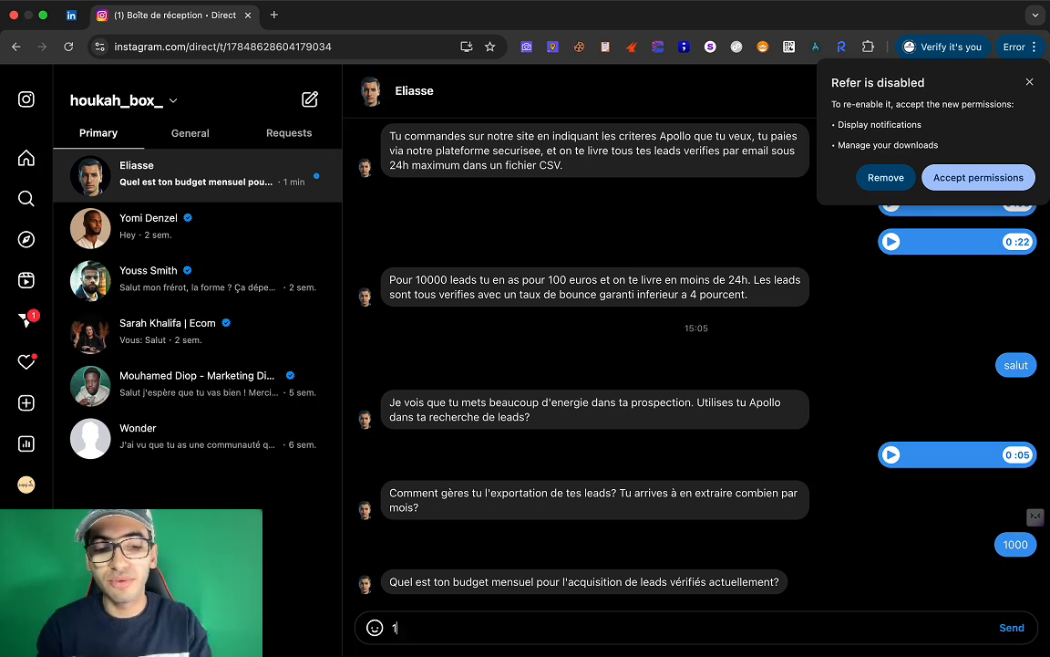
{"action": "type", "text": "500 euros par mo"}
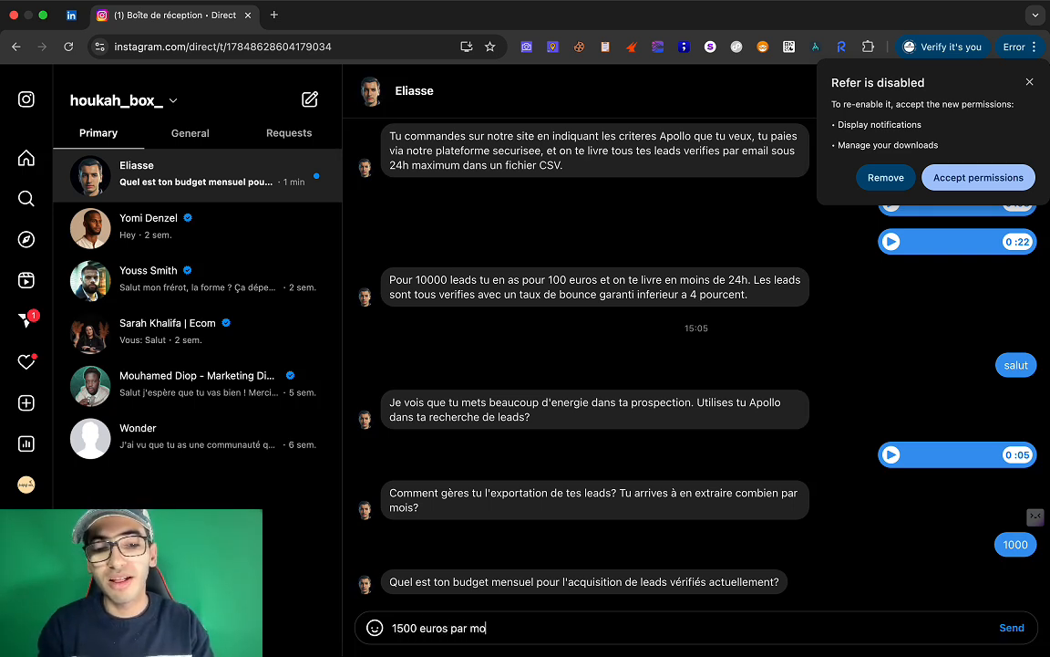
{"action": "type", "text": "is"}
{"action": "key", "text": "Return"}
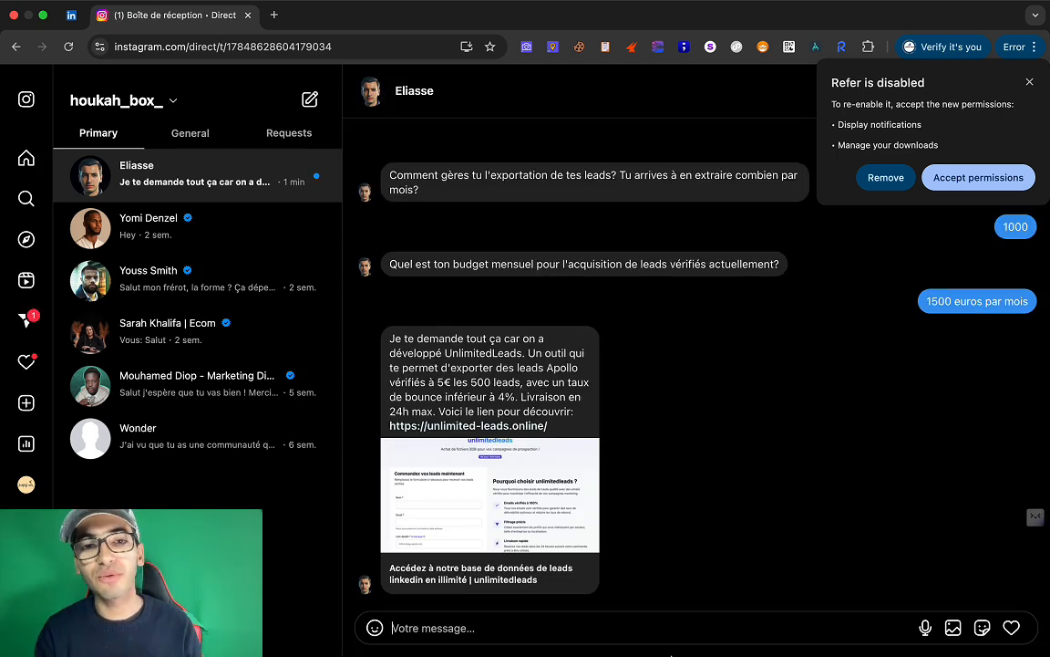
{"action": "mouse_move", "coordinate": [661, 654]}
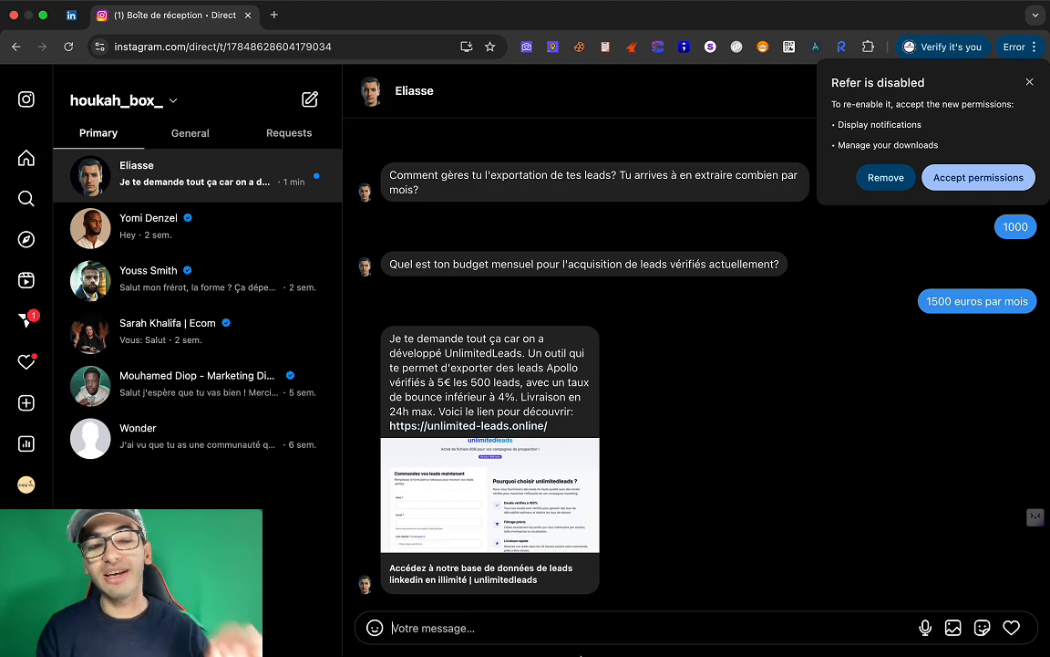
{"action": "mouse_move", "coordinate": [581, 653]}
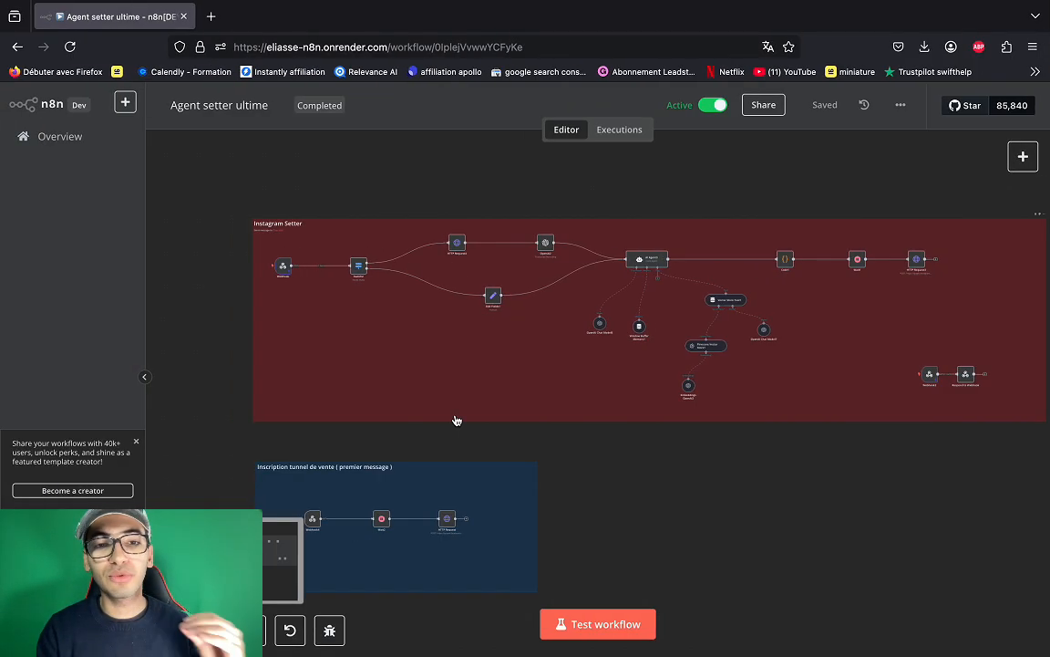
{"action": "scroll", "coordinate": [466, 419], "scroll_direction": "right", "scroll_amount": 2}
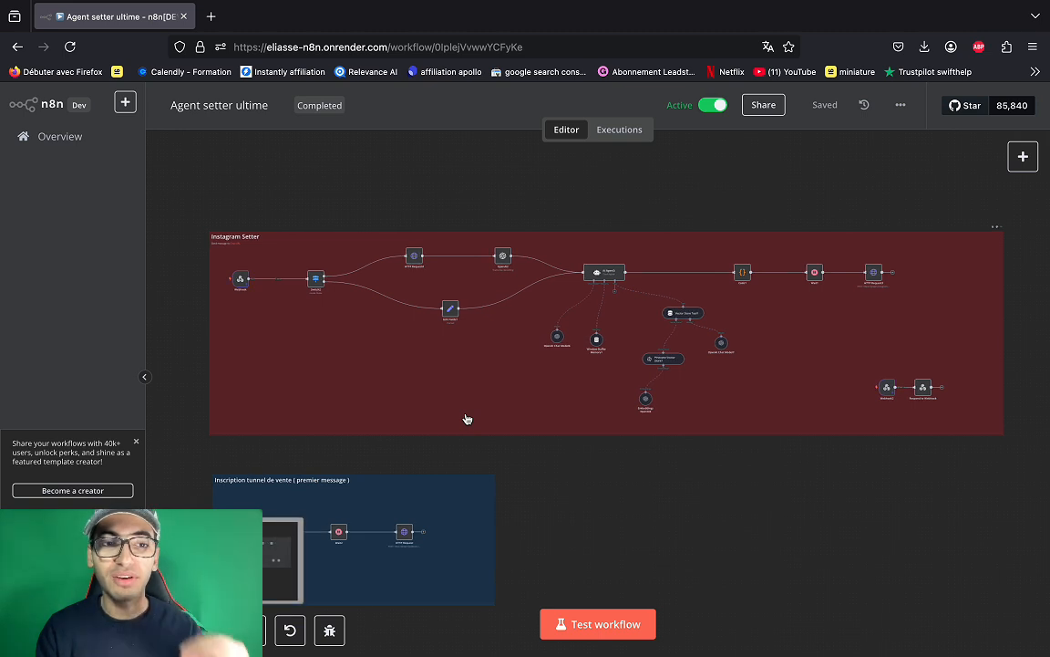
{"action": "scroll", "coordinate": [467, 419], "scroll_direction": "left", "scroll_amount": 1}
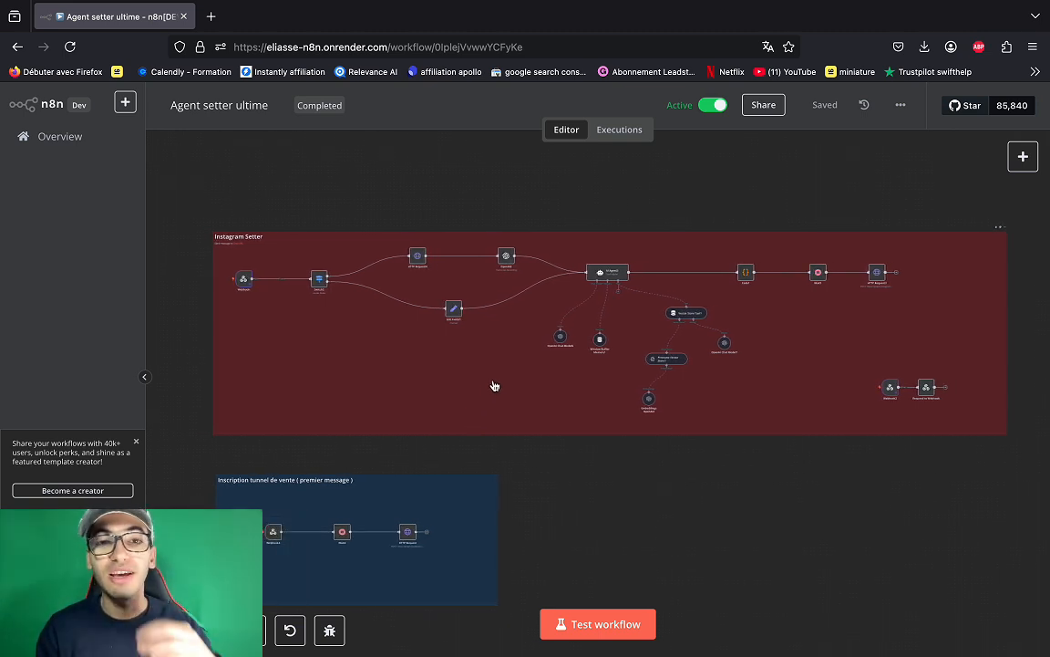
{"action": "scroll", "coordinate": [493, 386], "scroll_direction": "up", "scroll_amount": 3}
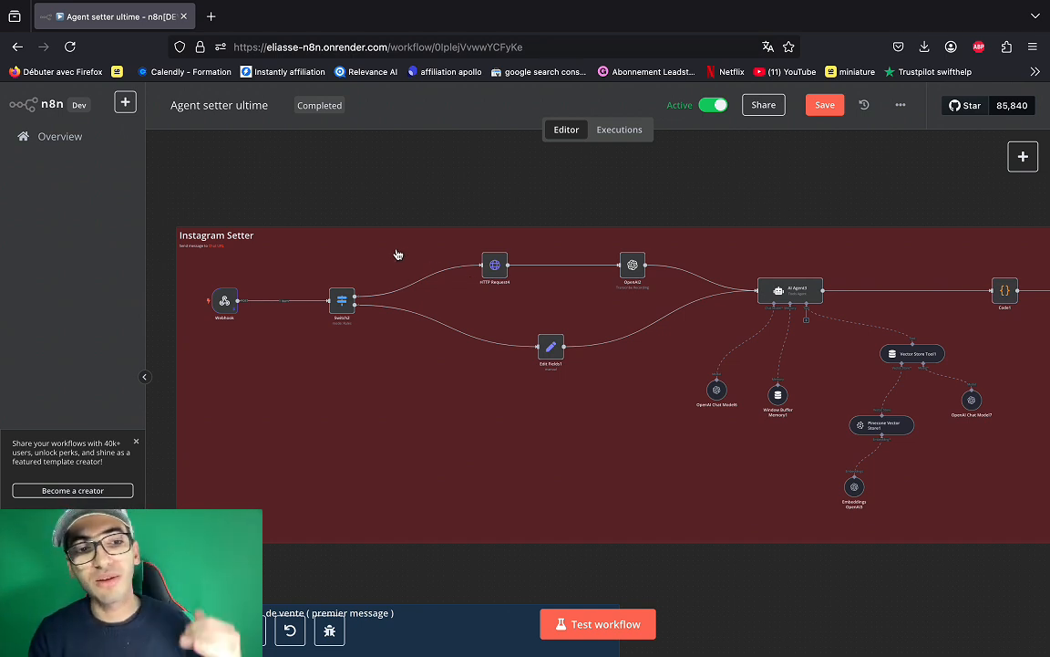
{"action": "scroll", "coordinate": [398, 254], "scroll_direction": "right", "scroll_amount": 1}
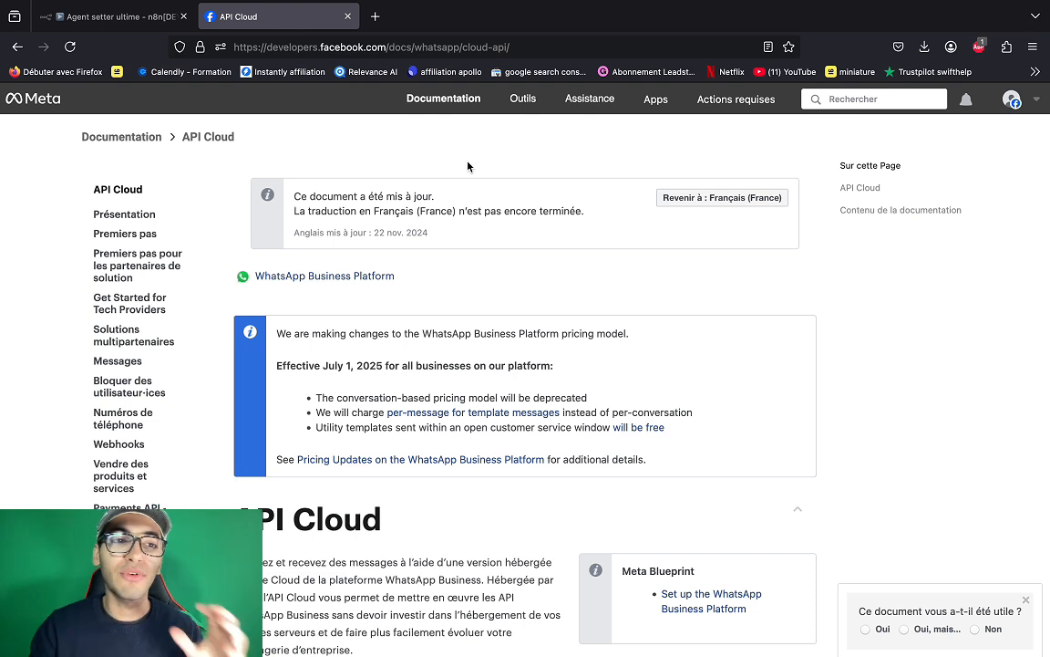
- Go to the Toutes les apps list, check the account menu, and start 'Créer une app'
{"action": "left_click", "coordinate": [45, 95]}
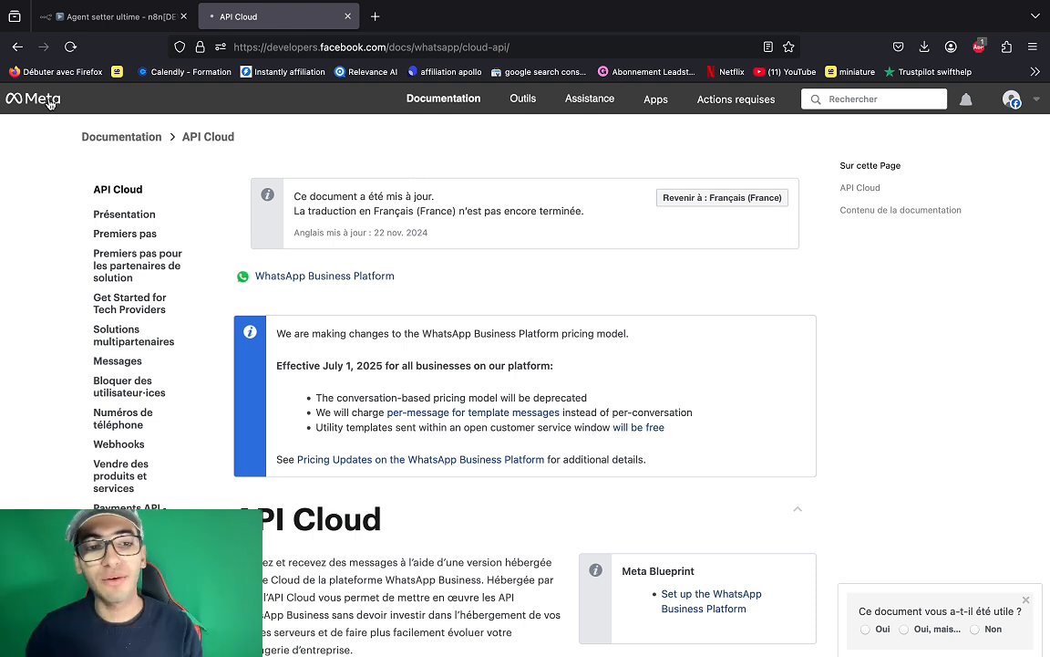
{"action": "left_click", "coordinate": [1012, 100]}
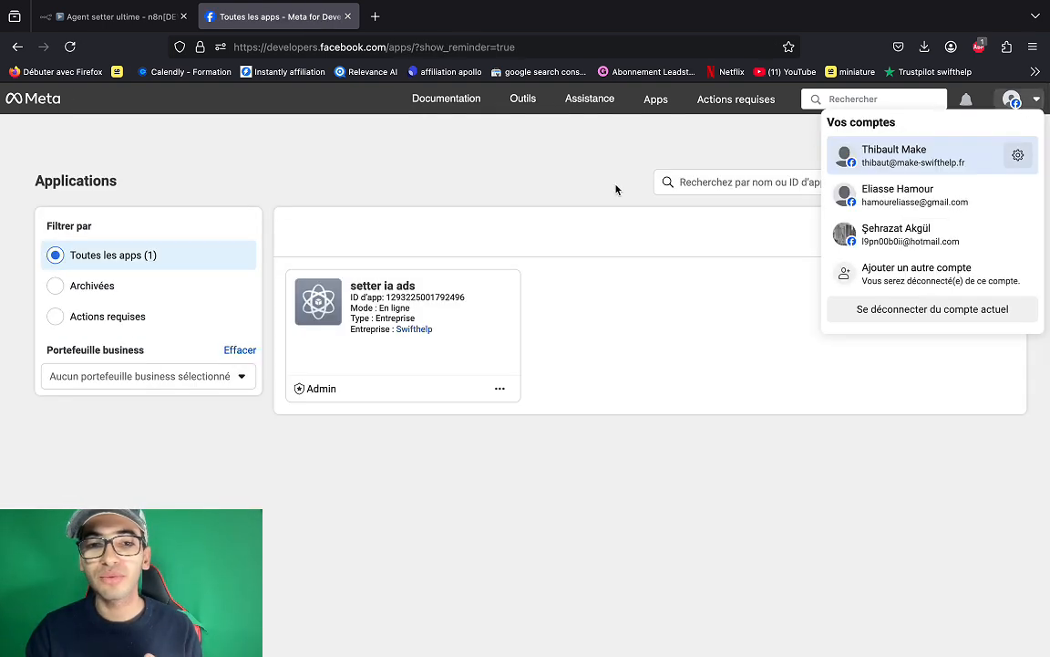
{"action": "left_click", "coordinate": [1013, 99]}
{"action": "left_click", "coordinate": [1014, 98]}
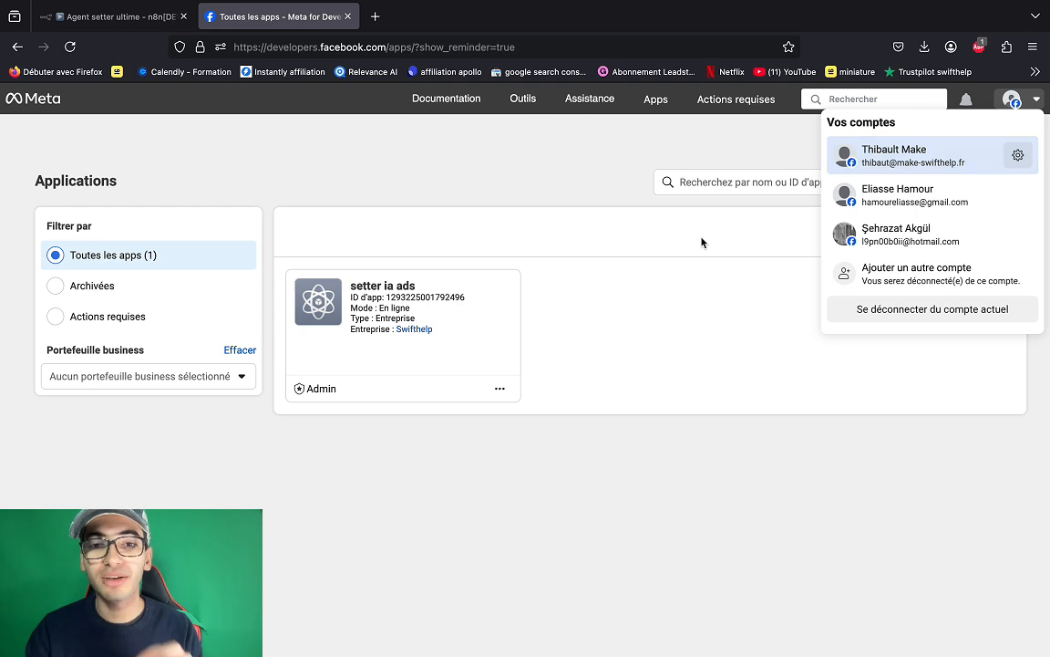
{"action": "left_click", "coordinate": [1011, 98]}
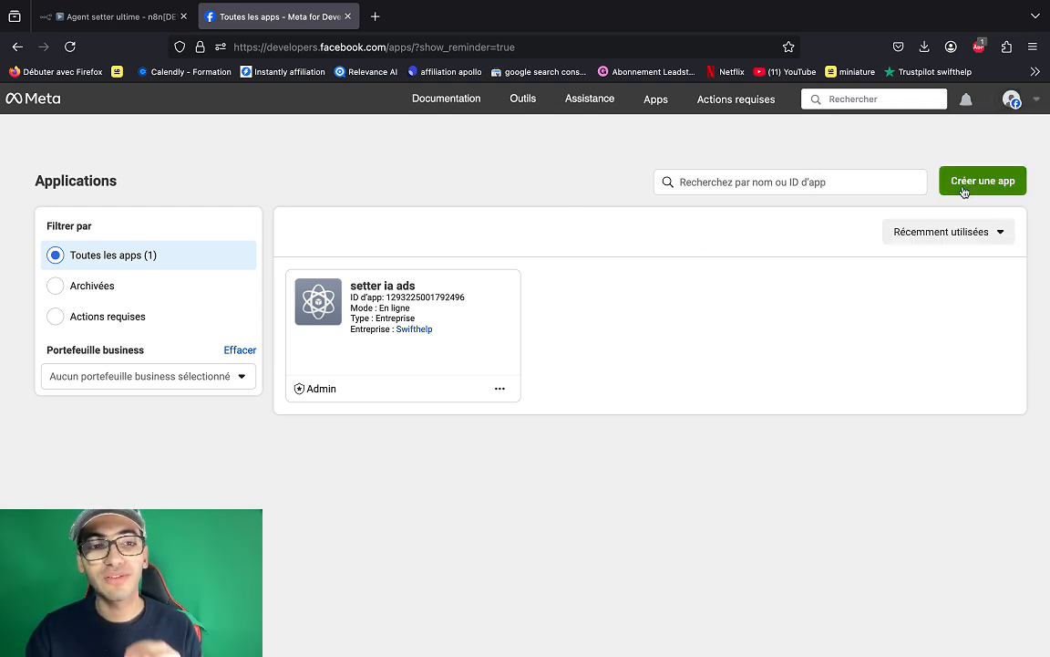
{"action": "left_click", "coordinate": [962, 189]}
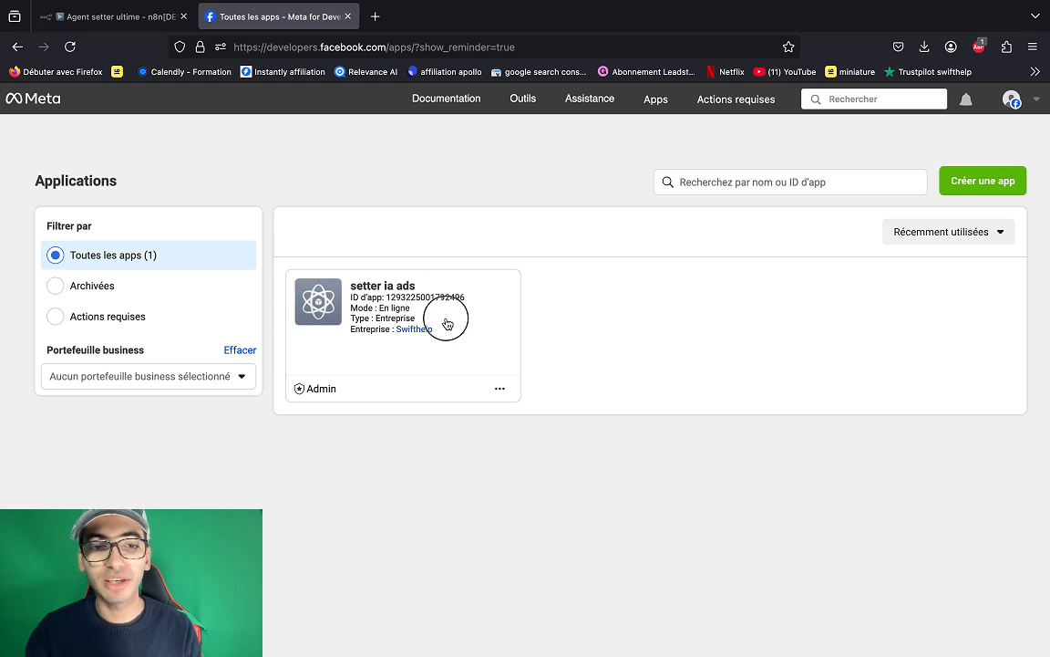
{"action": "left_click", "coordinate": [1003, 181]}
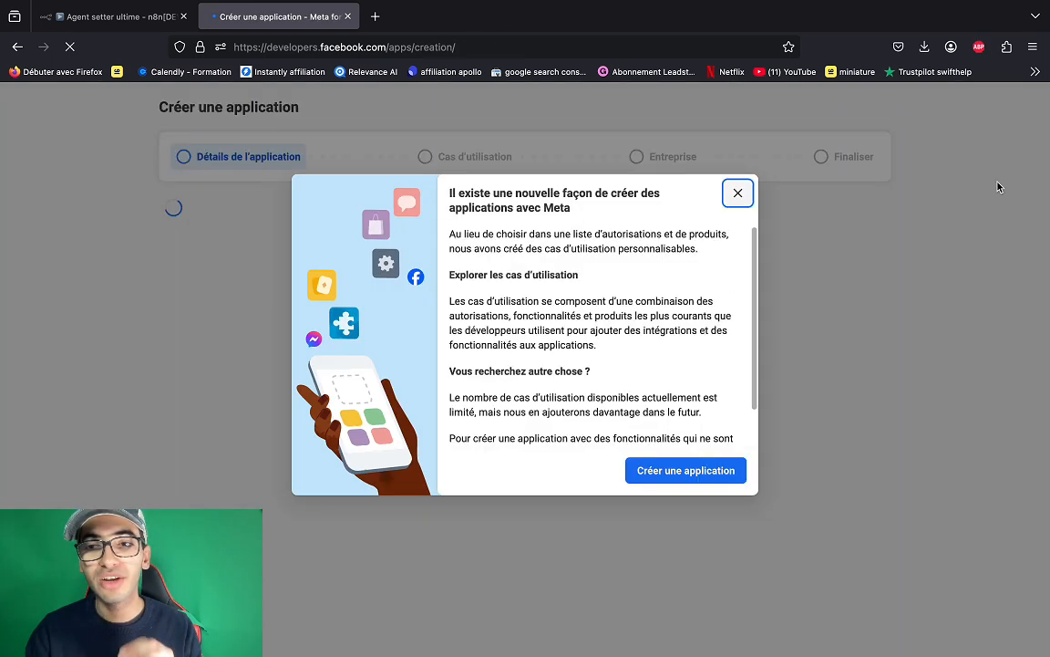
- Enter the app name, choose the Other use case and the Entreprise app type
{"action": "left_click", "coordinate": [734, 194]}
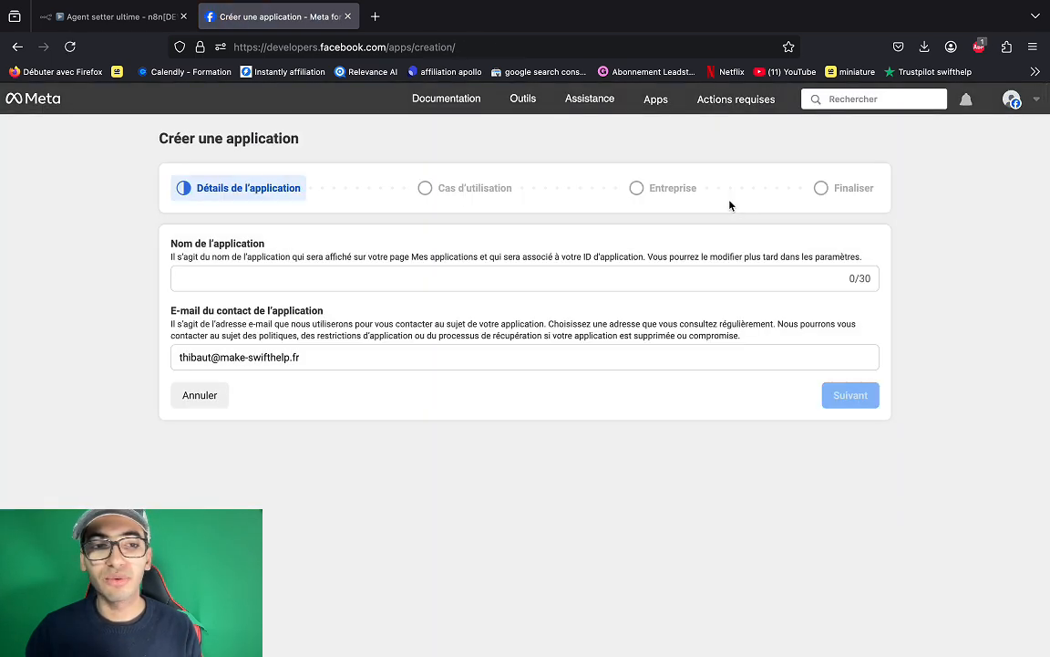
{"action": "left_click", "coordinate": [350, 283]}
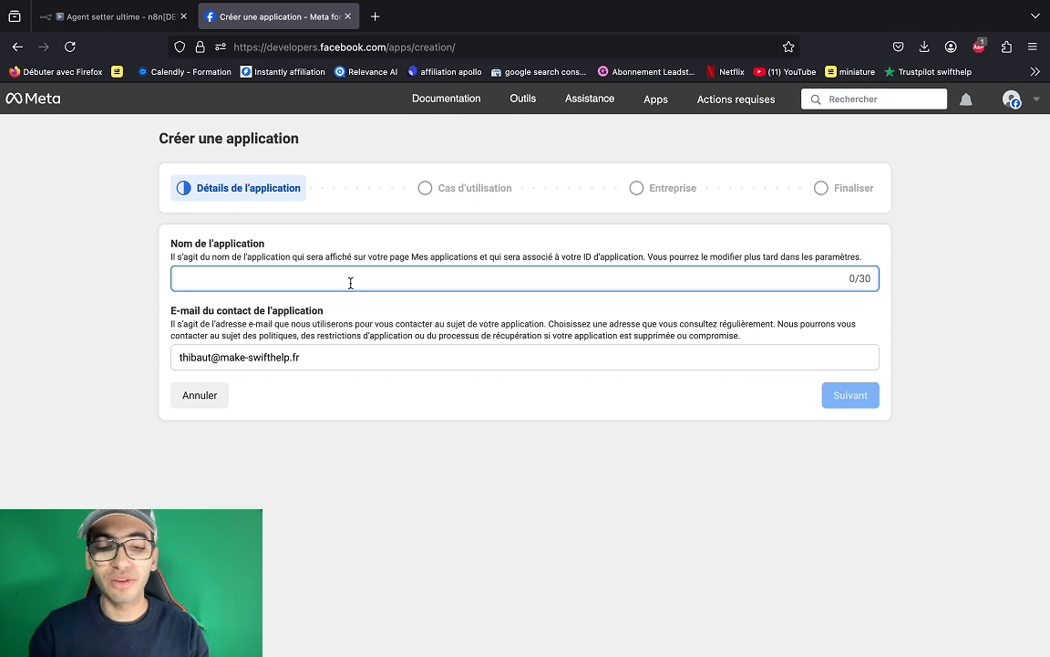
{"action": "type", "text": "youtubue"}
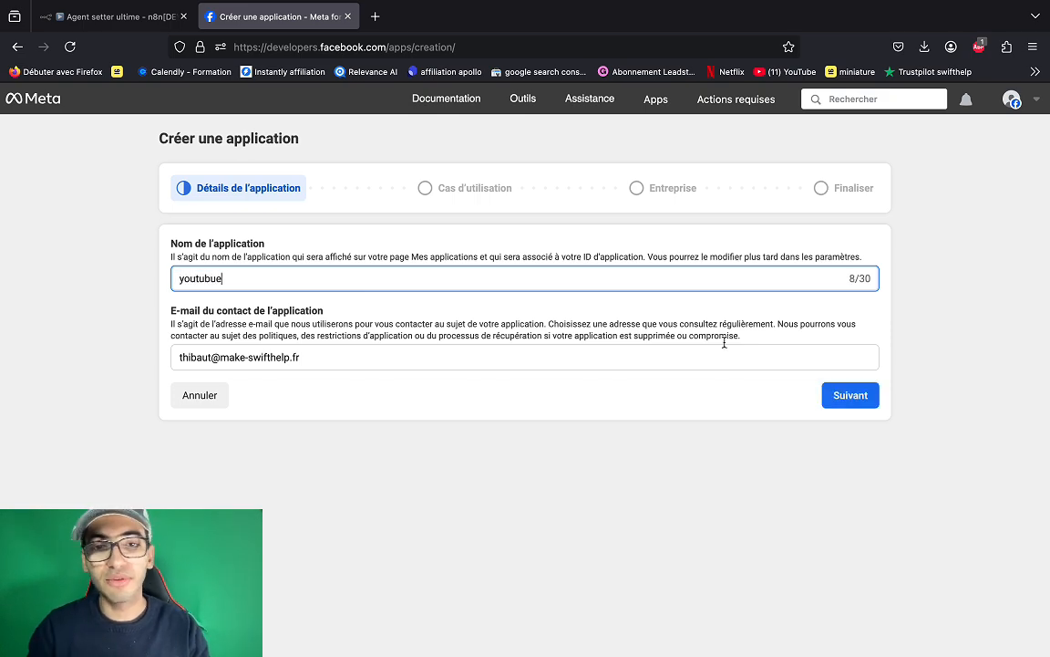
{"action": "key", "text": "Return"}
{"action": "scroll", "coordinate": [428, 398], "scroll_direction": "down", "scroll_amount": 5}
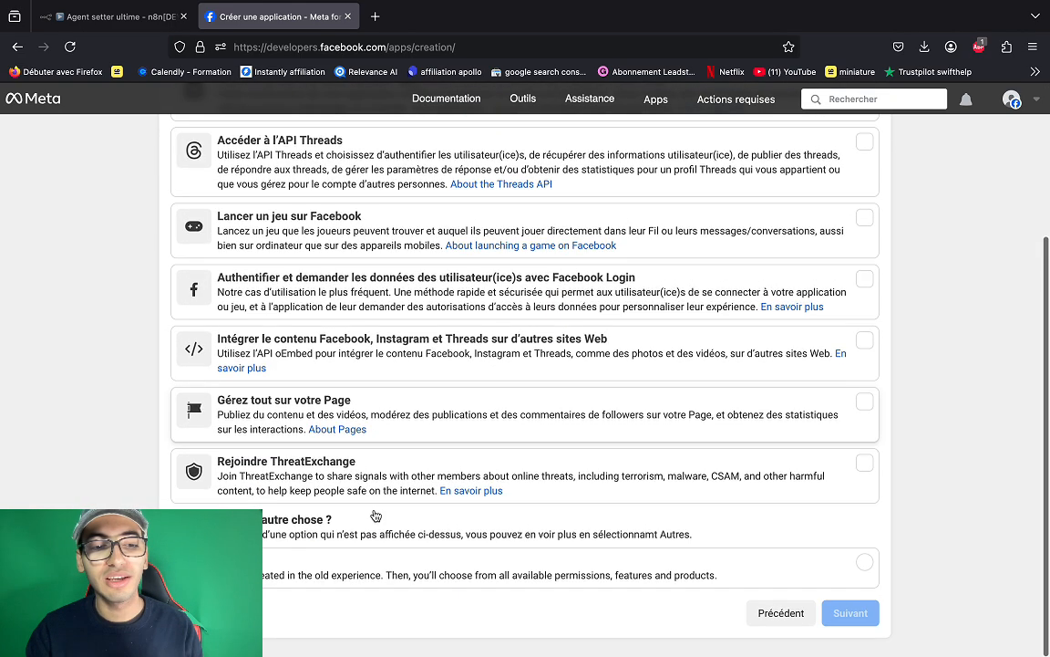
{"action": "left_click", "coordinate": [294, 576]}
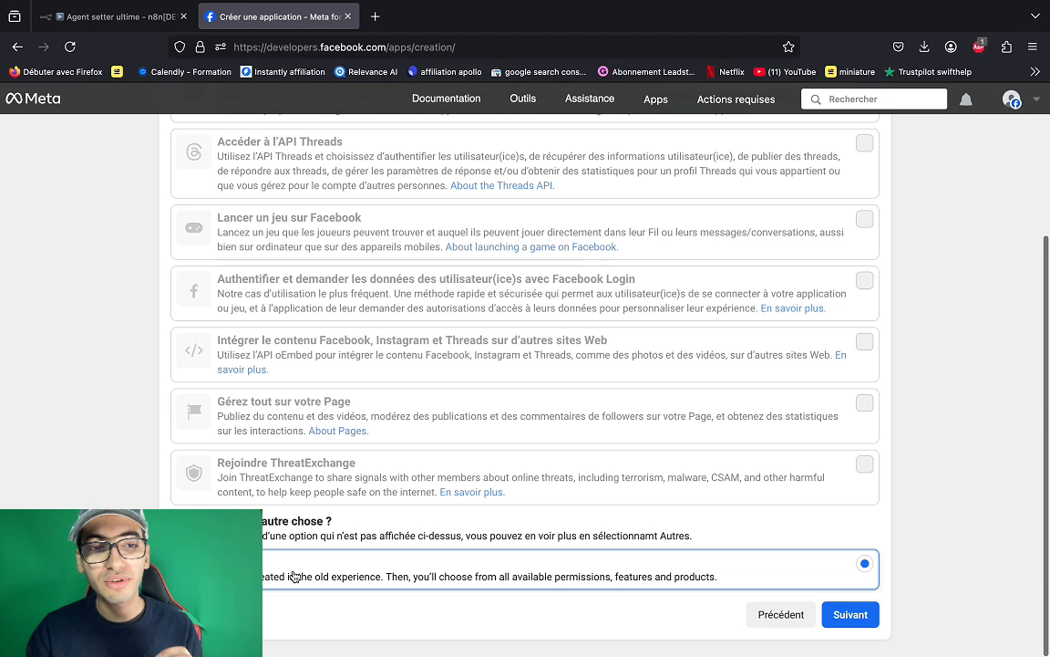
{"action": "left_click", "coordinate": [850, 613]}
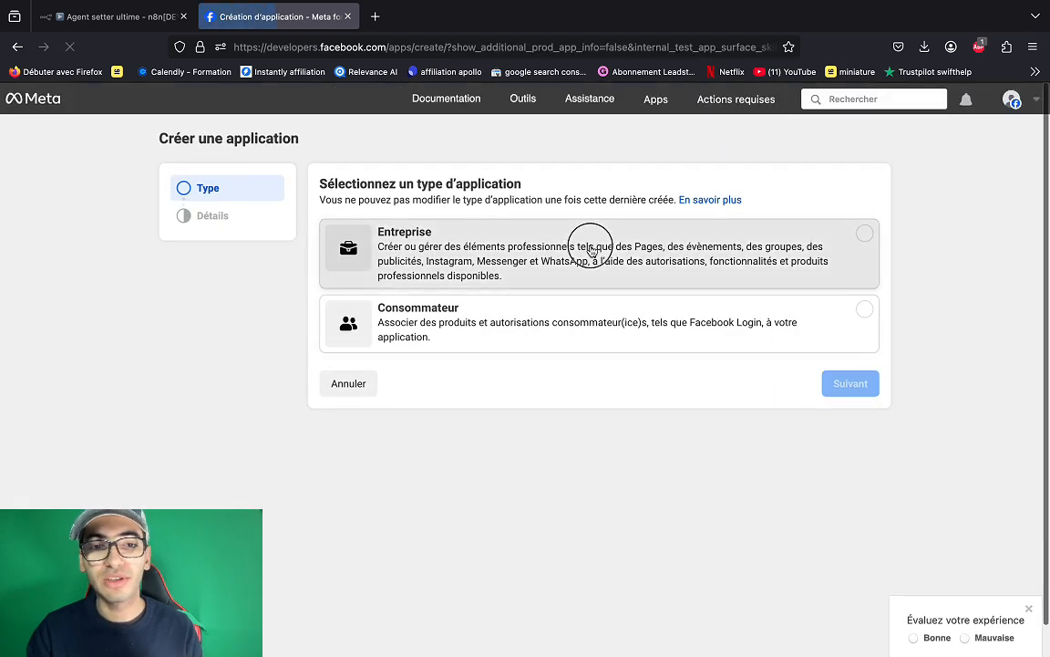
{"action": "left_click", "coordinate": [586, 274]}
{"action": "left_click", "coordinate": [867, 383]}
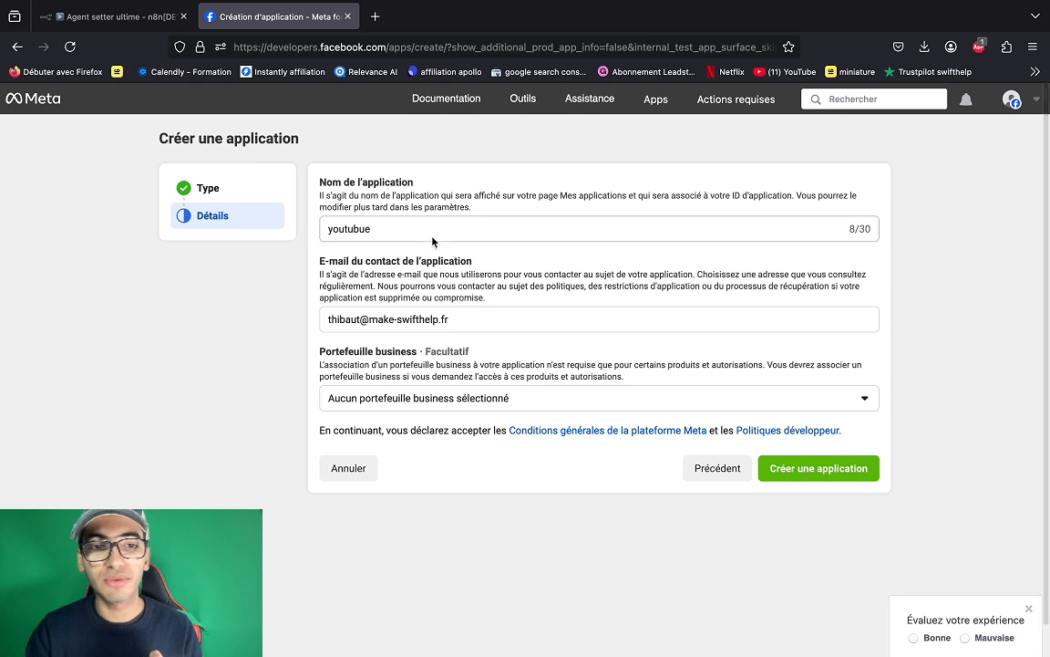
- Correct the name to 'youtube', link the Swifthelp business portfolio, and create the app
{"action": "left_click", "coordinate": [365, 229]}
{"action": "key", "text": "BackSpace"}
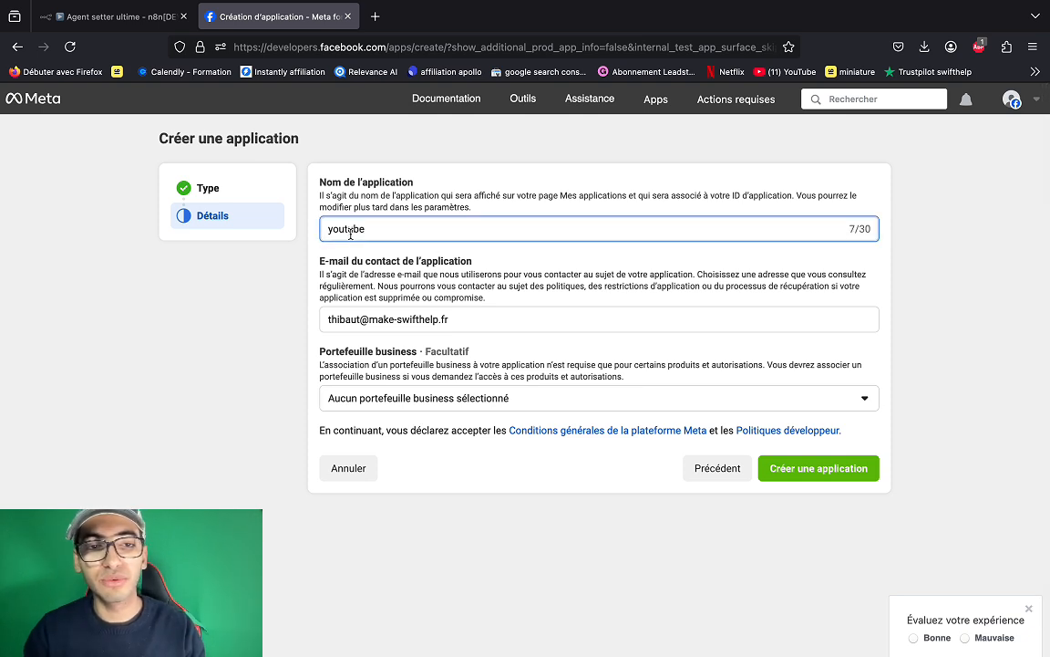
{"action": "left_click", "coordinate": [504, 269]}
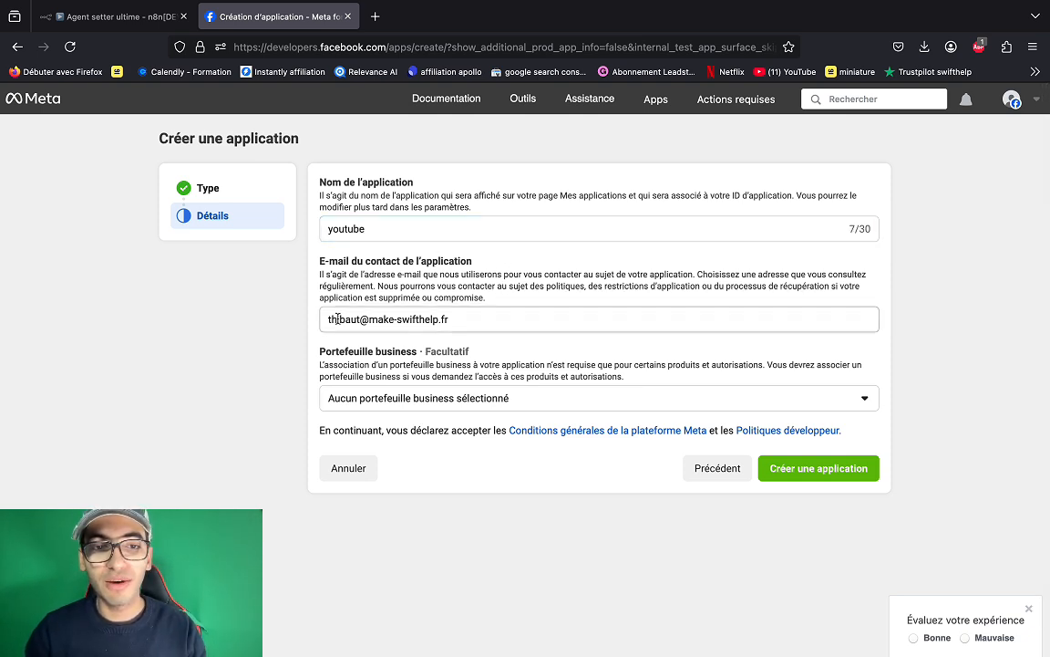
{"action": "left_click_drag", "start_coordinate": [328, 319], "coordinate": [418, 318]}
{"action": "left_click", "coordinate": [498, 398]}
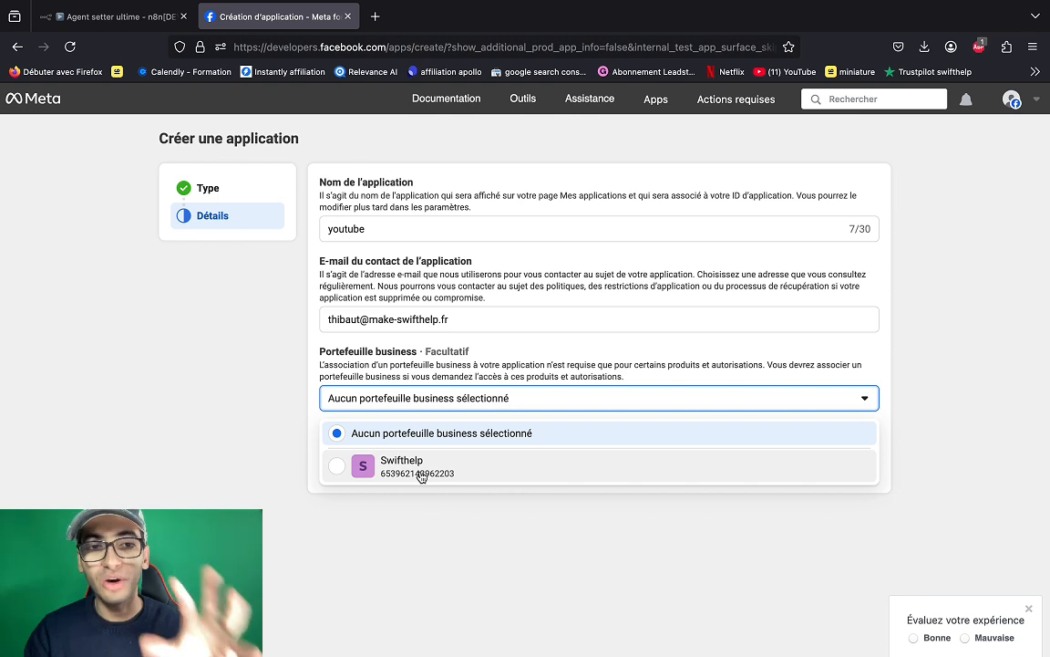
{"action": "left_click", "coordinate": [419, 474]}
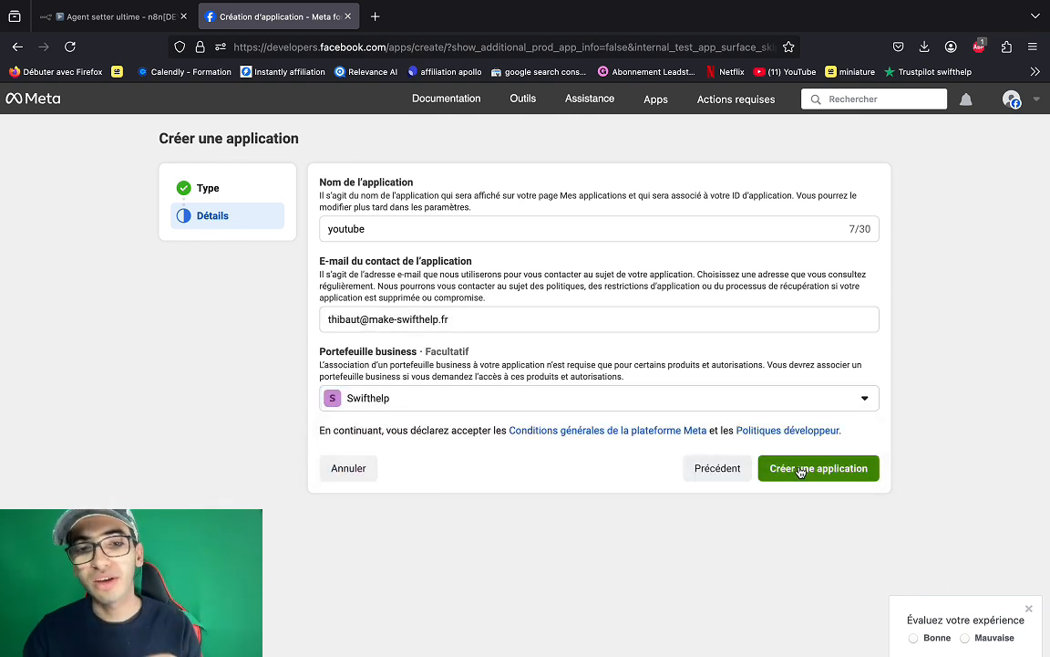
{"action": "left_click", "coordinate": [799, 469]}
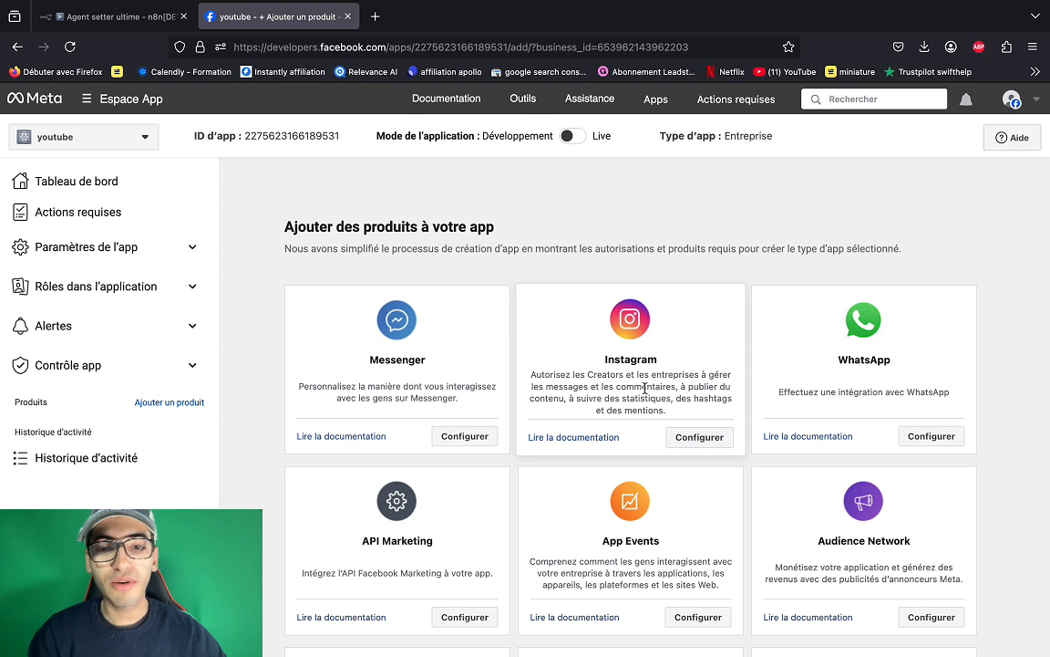
- After Live mode fails for a missing privacy policy, enter privacy policy and terms URLs
{"action": "mouse_move", "coordinate": [459, 147]}
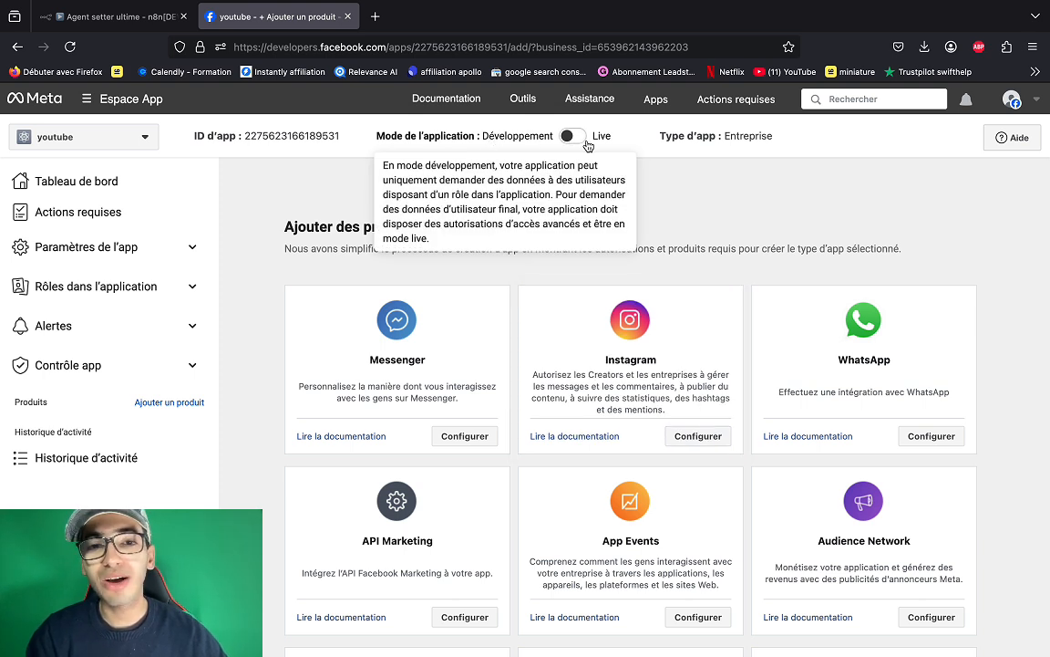
{"action": "left_click", "coordinate": [583, 144]}
{"action": "left_click_drag", "start_coordinate": [209, 317], "coordinate": [430, 321]}
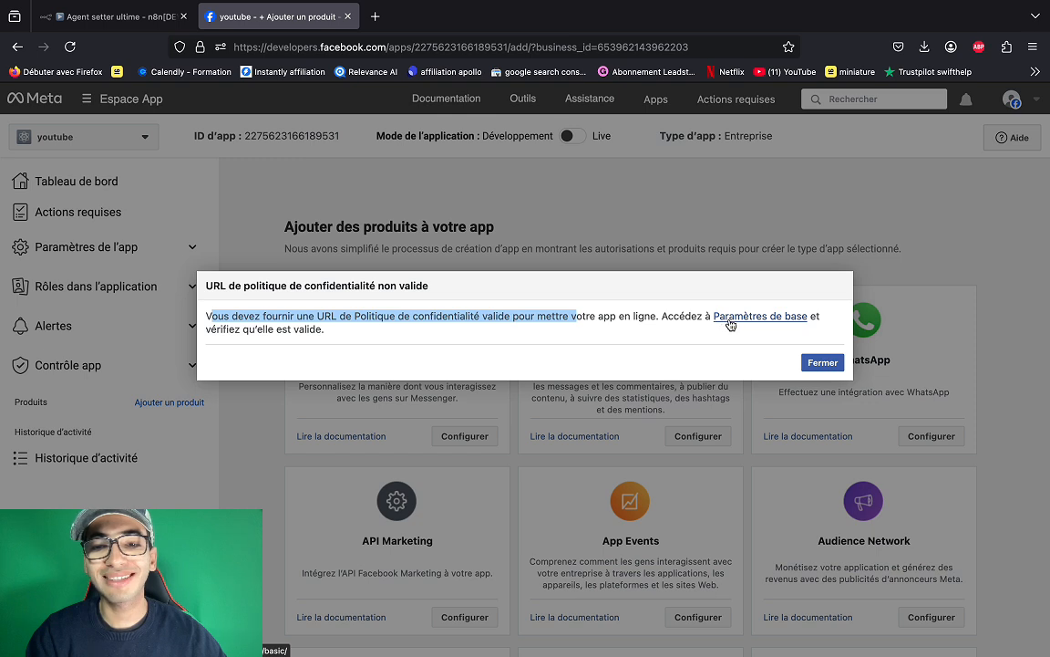
{"action": "left_click", "coordinate": [783, 324]}
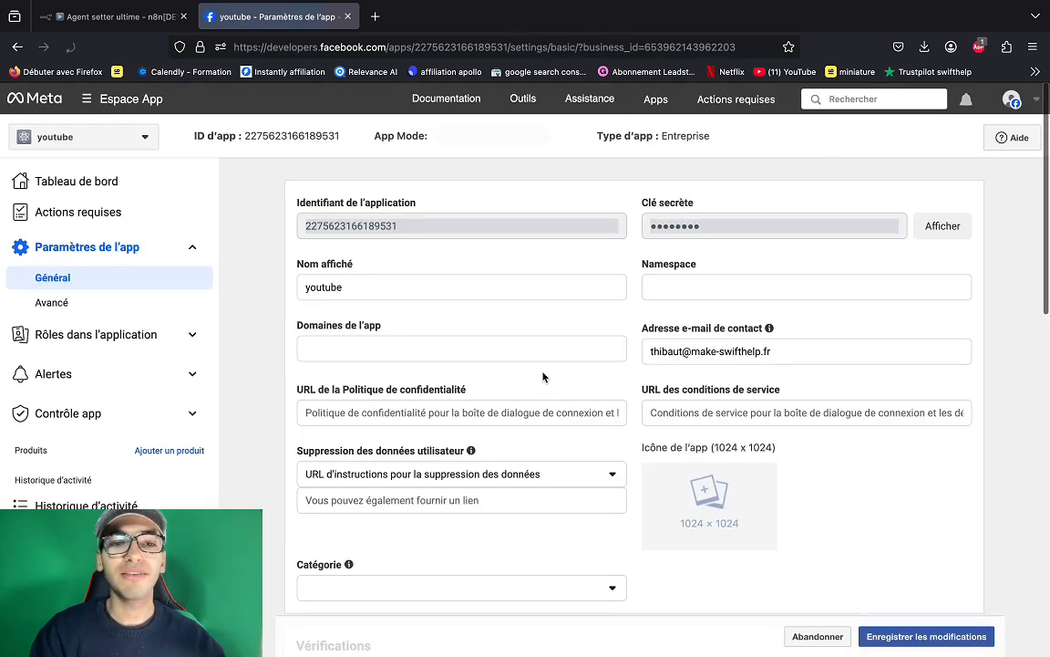
{"action": "left_click", "coordinate": [358, 415]}
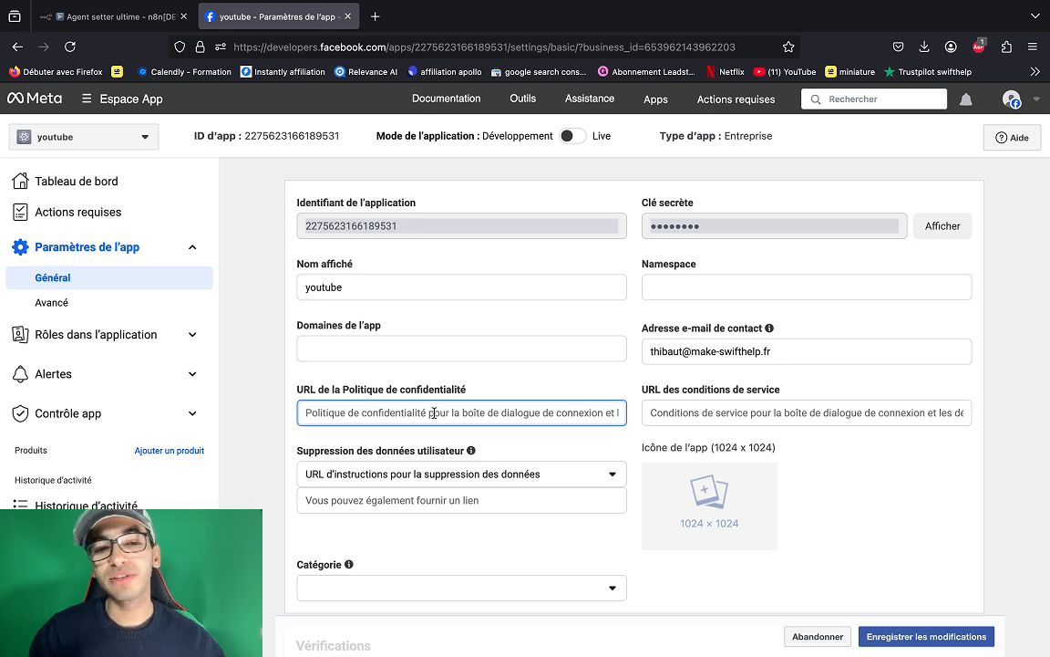
{"action": "left_click", "coordinate": [708, 413]}
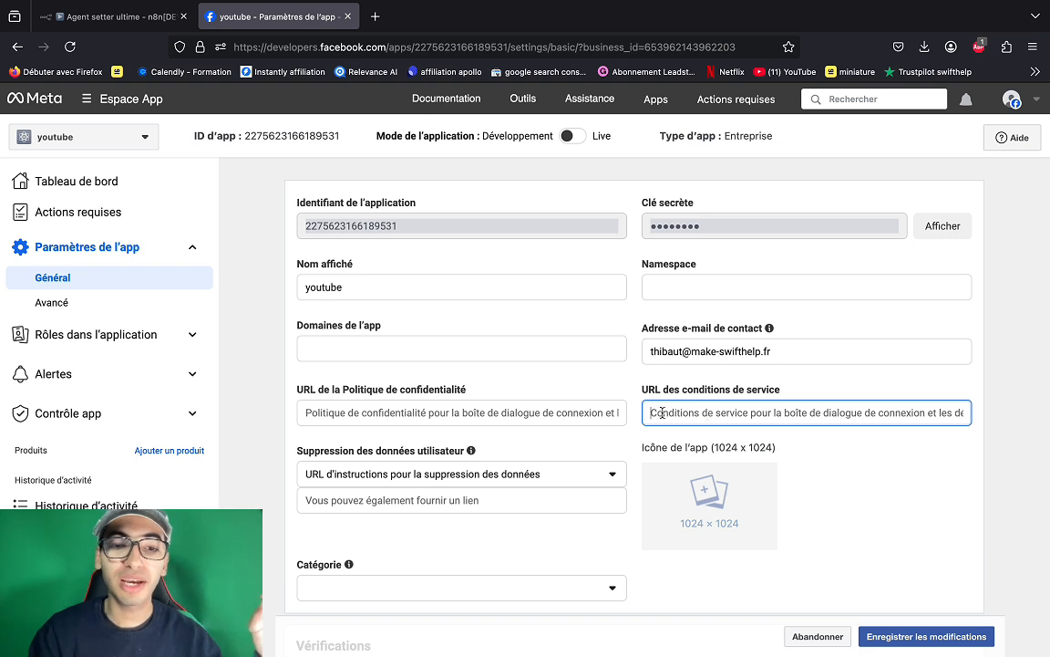
{"action": "left_click", "coordinate": [563, 412]}
{"action": "left_click", "coordinate": [685, 415]}
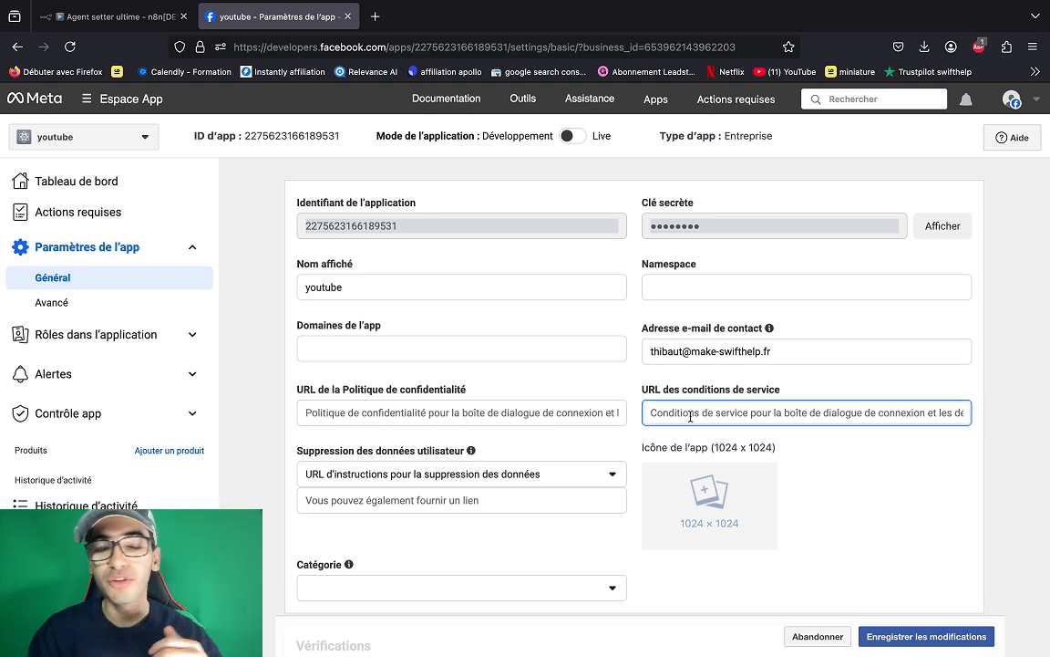
{"action": "left_click", "coordinate": [560, 415]}
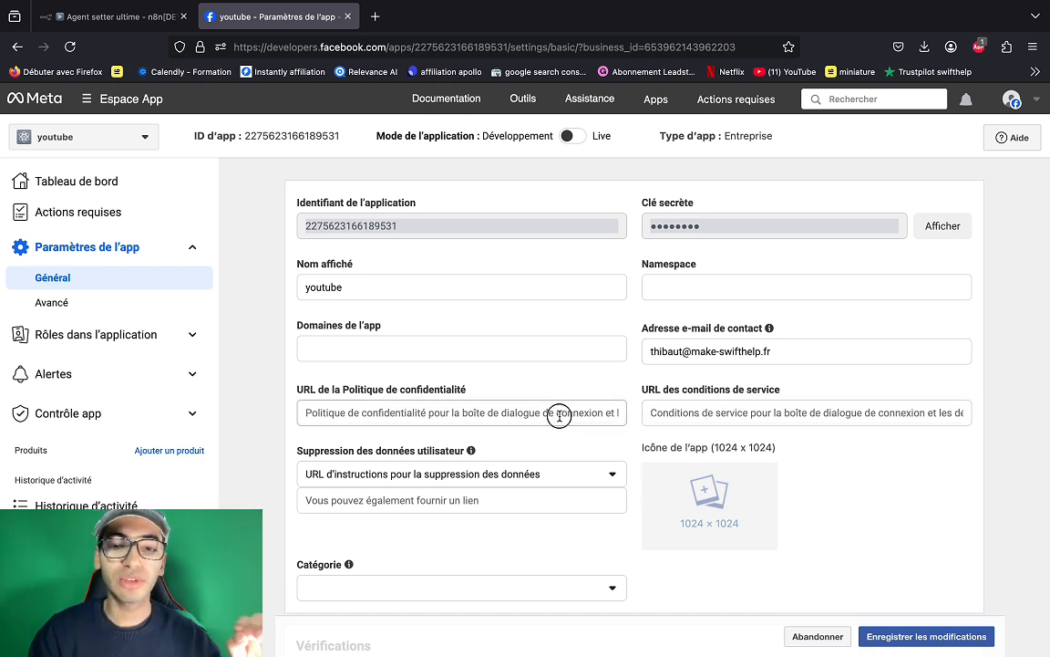
{"action": "left_click", "coordinate": [691, 417]}
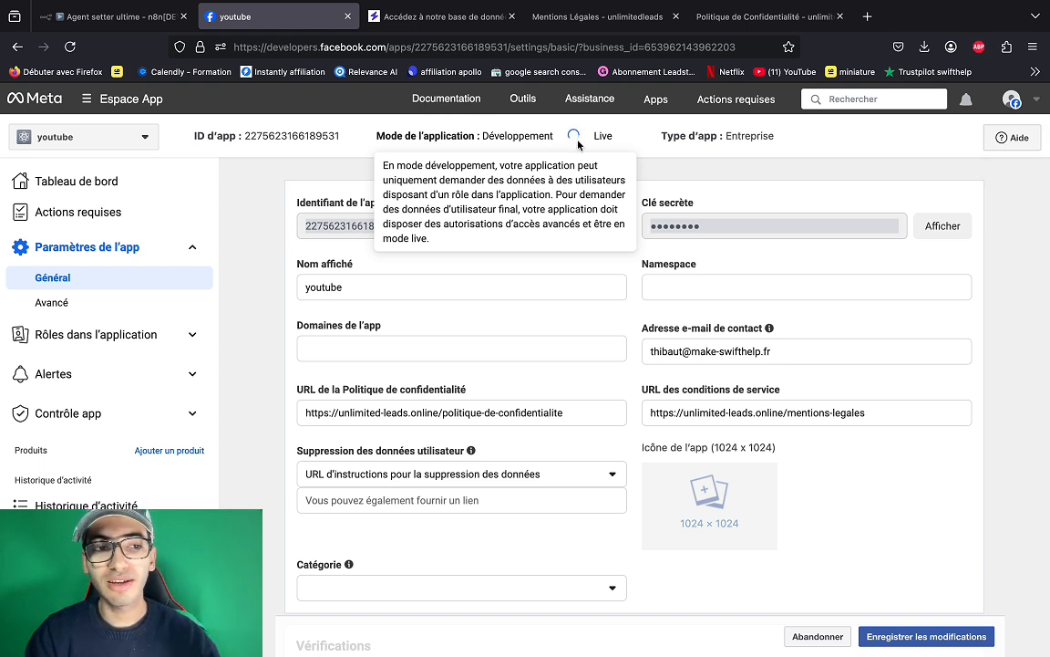
- Return to the youtube app's dashboard, now running in Live mode
{"action": "left_click", "coordinate": [94, 215]}
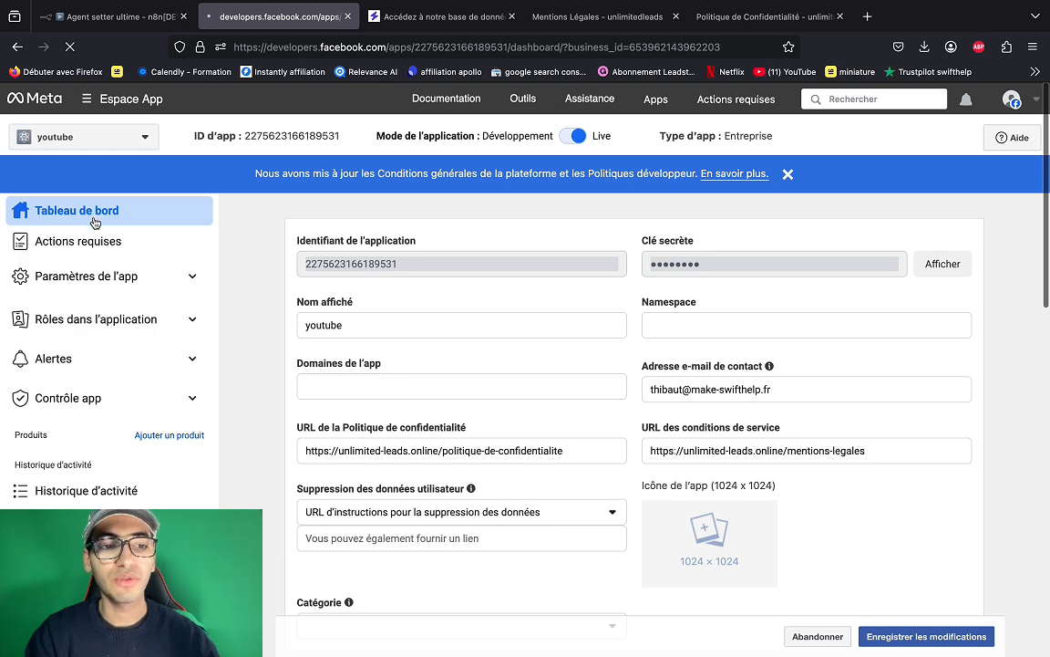
{"action": "scroll", "coordinate": [342, 439], "scroll_direction": "down", "scroll_amount": 8}
{"action": "scroll", "coordinate": [342, 438], "scroll_direction": "up", "scroll_amount": 4}
{"action": "scroll", "coordinate": [342, 438], "scroll_direction": "down", "scroll_amount": 1}
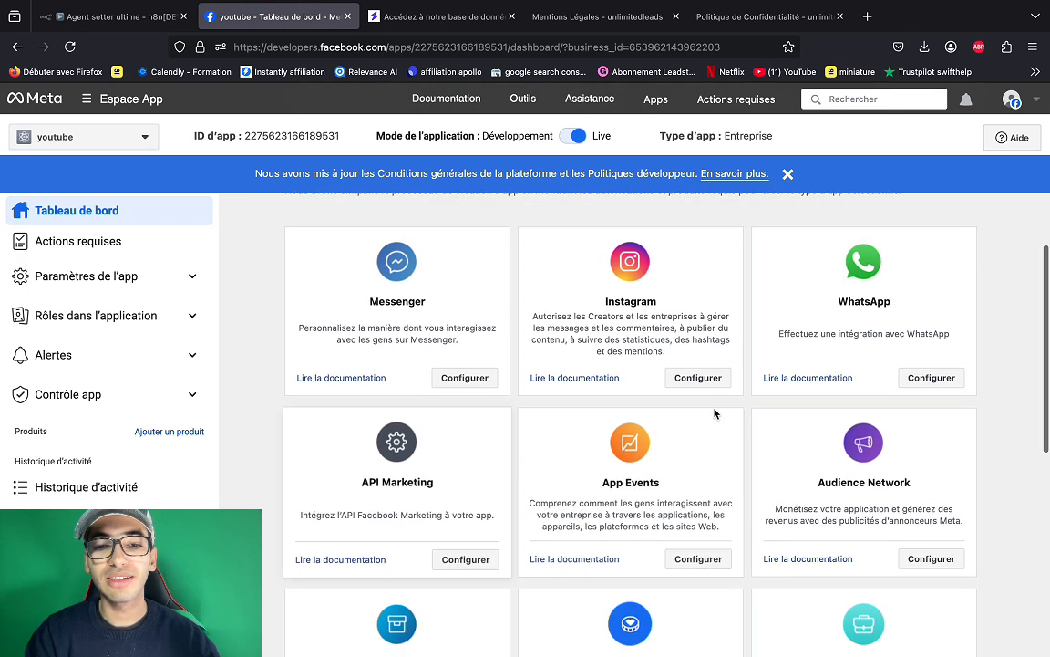
- Add and authorize a saved Instagram account in the youtube app's Instagram API setup
{"action": "left_click", "coordinate": [680, 379]}
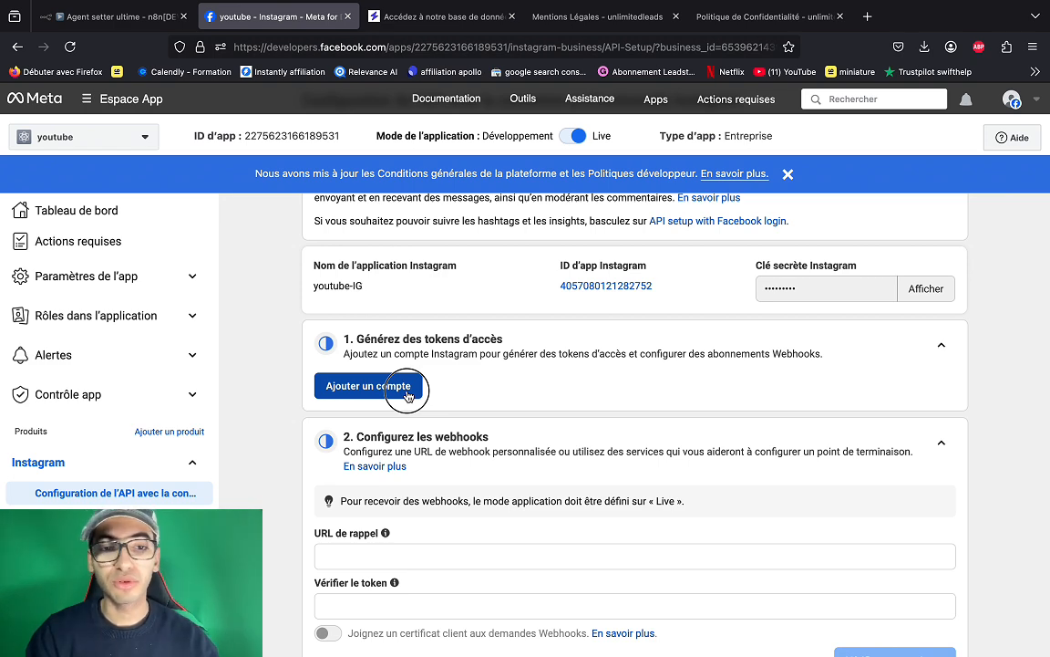
{"action": "left_click", "coordinate": [408, 392]}
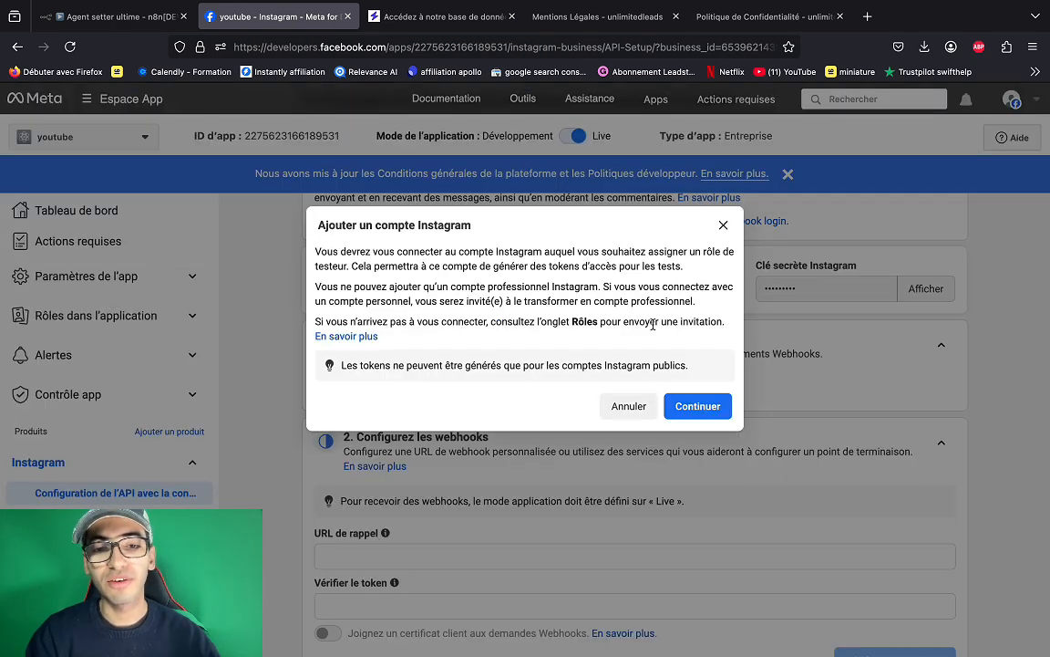
{"action": "left_click", "coordinate": [703, 413]}
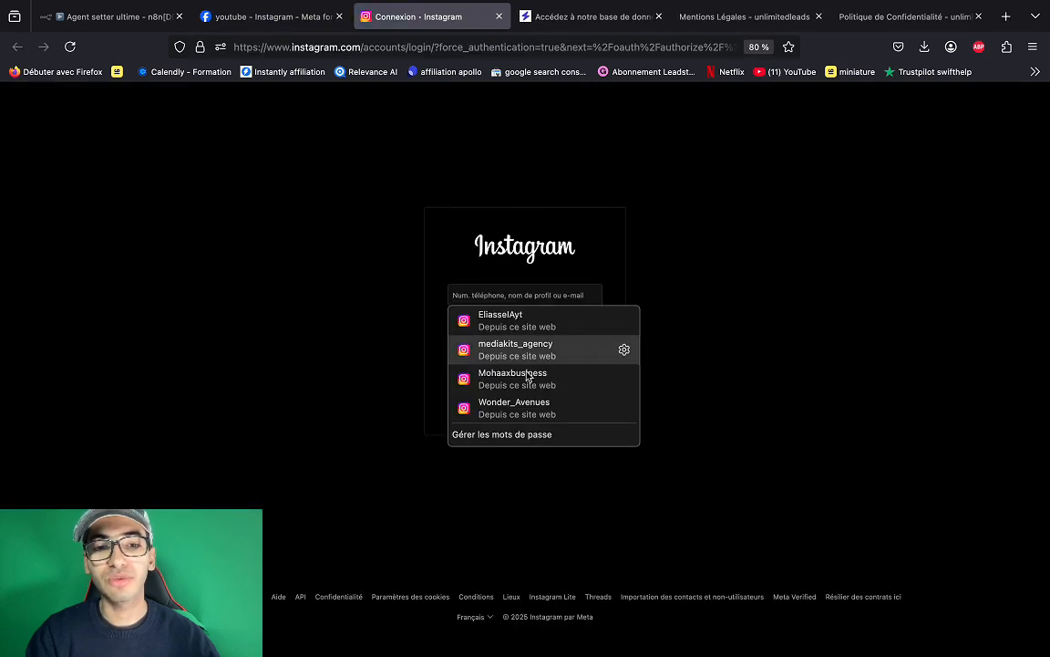
{"action": "left_click", "coordinate": [543, 321]}
{"action": "left_click", "coordinate": [536, 351]}
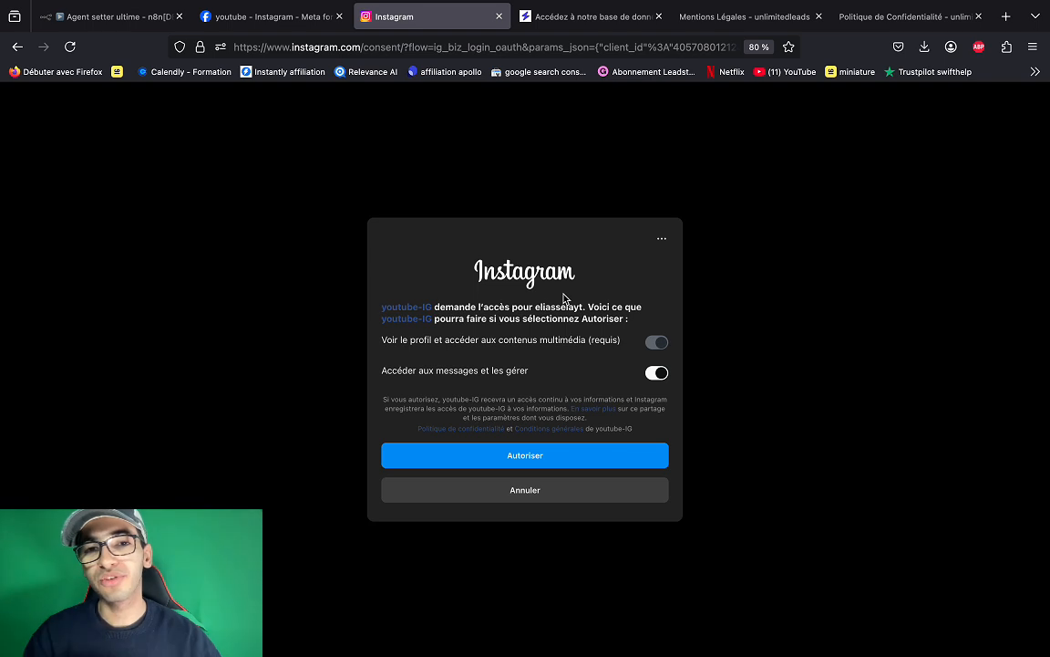
{"action": "left_click", "coordinate": [550, 458]}
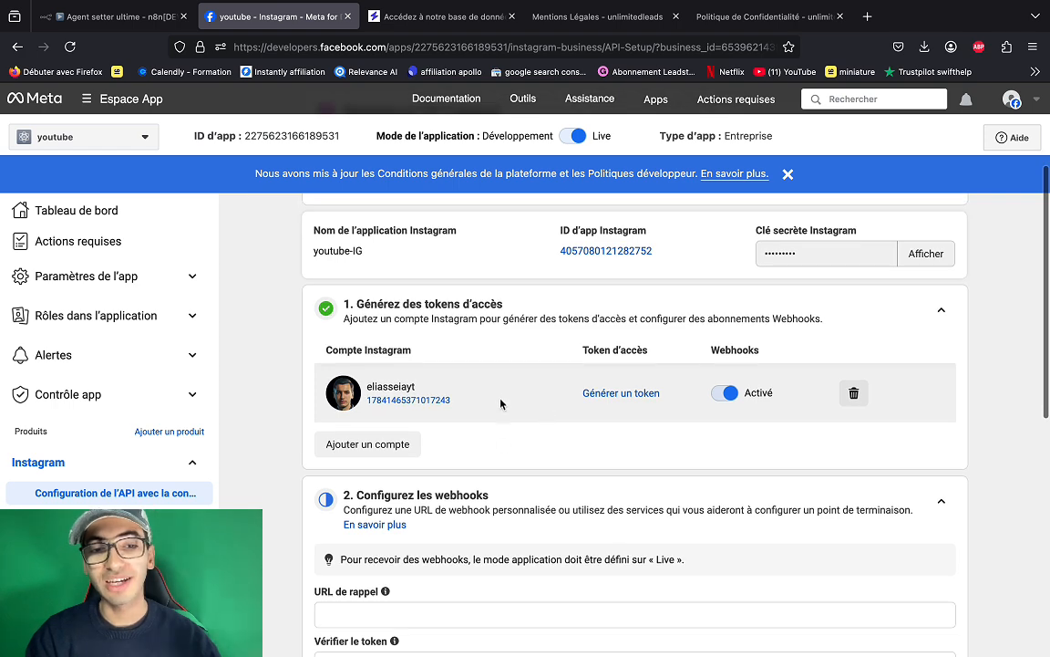
- Review the active webhook settings below, then return to the n8n workflow
{"action": "scroll", "coordinate": [500, 449], "scroll_direction": "down", "scroll_amount": 1}
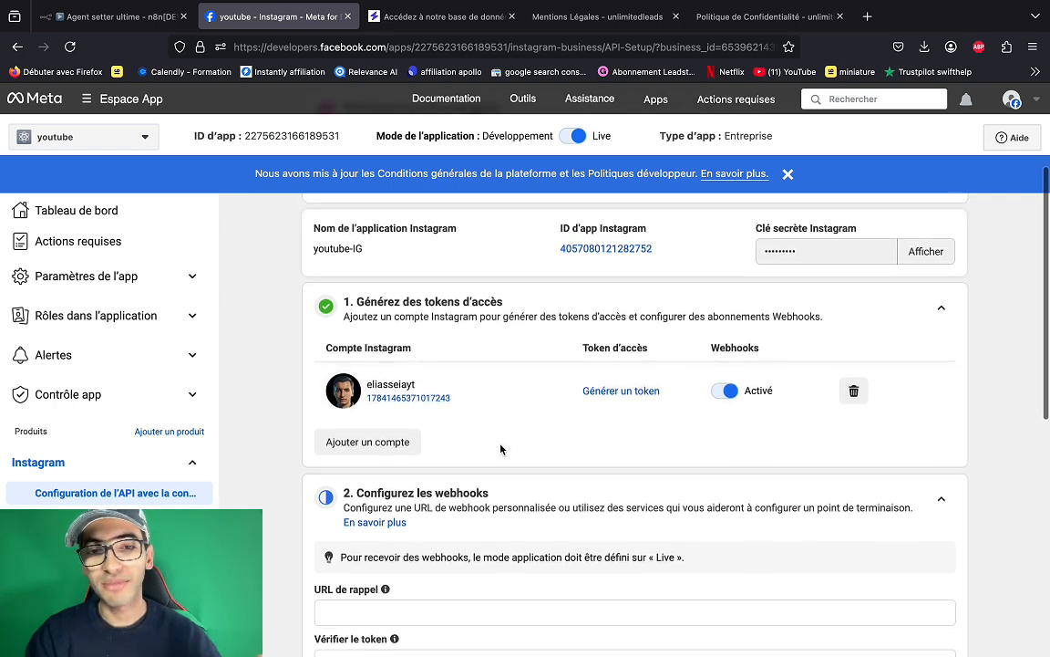
{"action": "scroll", "coordinate": [501, 448], "scroll_direction": "down", "scroll_amount": 1}
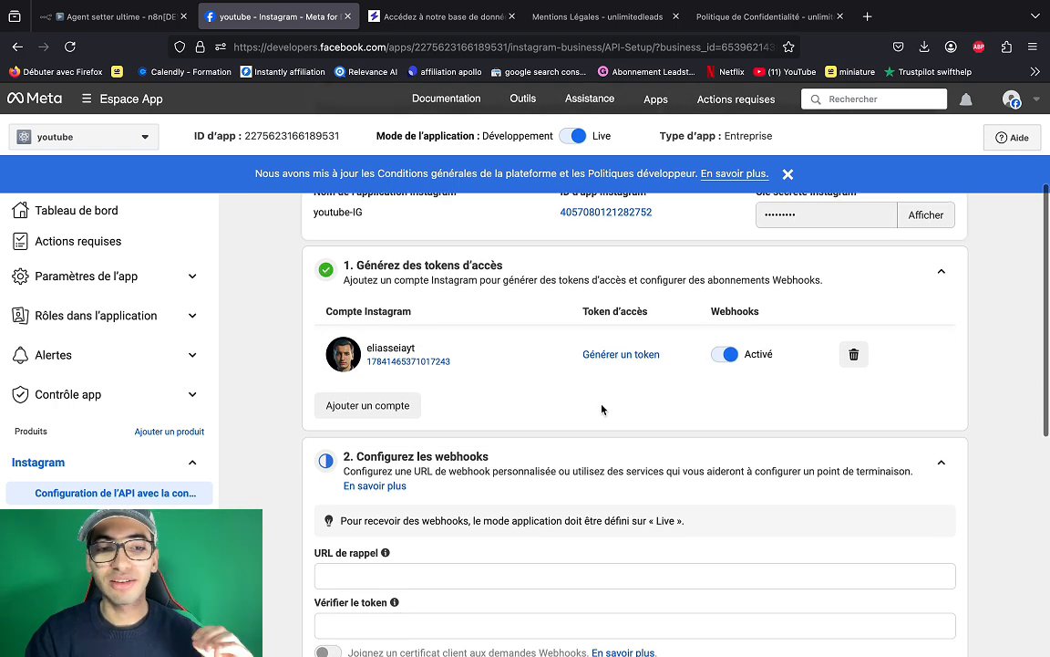
{"action": "scroll", "coordinate": [602, 409], "scroll_direction": "down", "scroll_amount": 2}
{"action": "scroll", "coordinate": [602, 409], "scroll_direction": "down", "scroll_amount": 1}
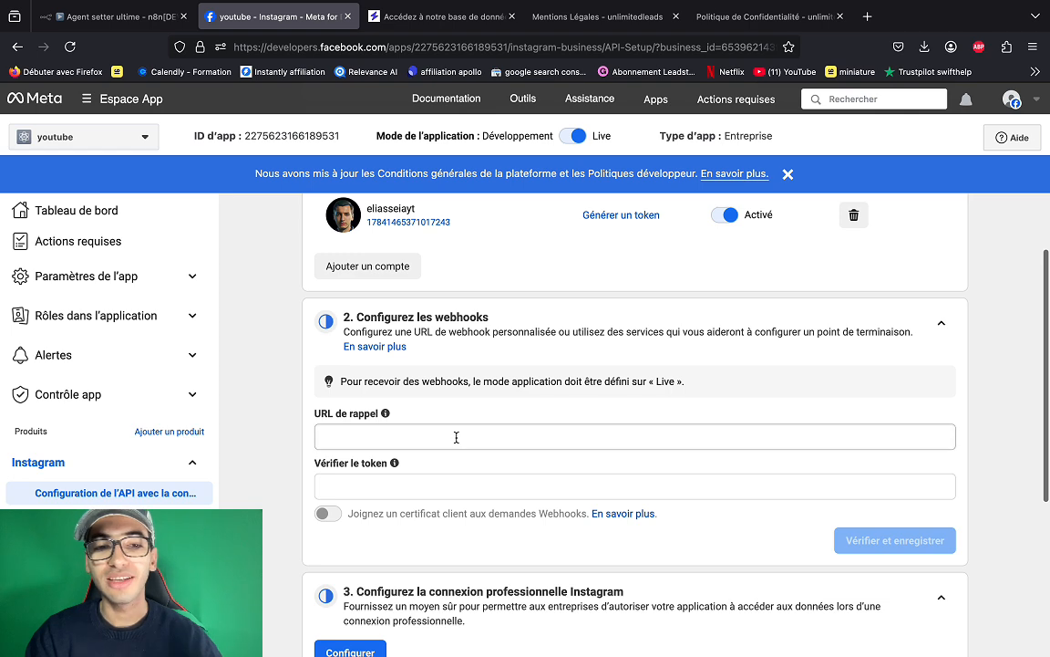
{"action": "left_click", "coordinate": [110, 25]}
- Copy the Webhook node's production URL (path setter) and close the node
{"action": "scroll", "coordinate": [314, 375], "scroll_direction": "left", "scroll_amount": 2}
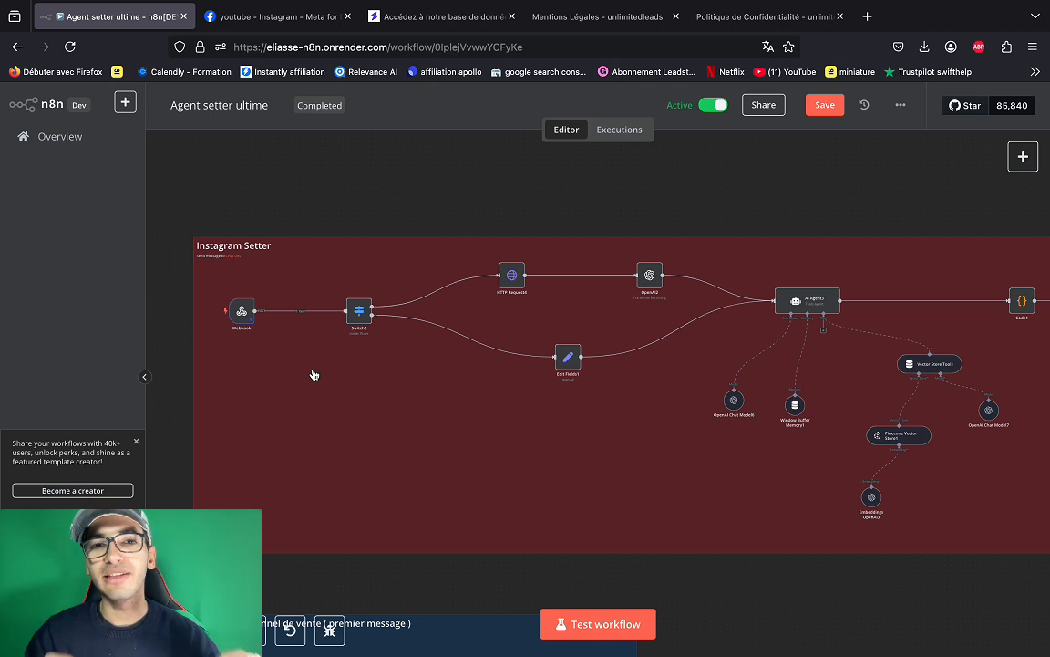
{"action": "mouse_move", "coordinate": [244, 320]}
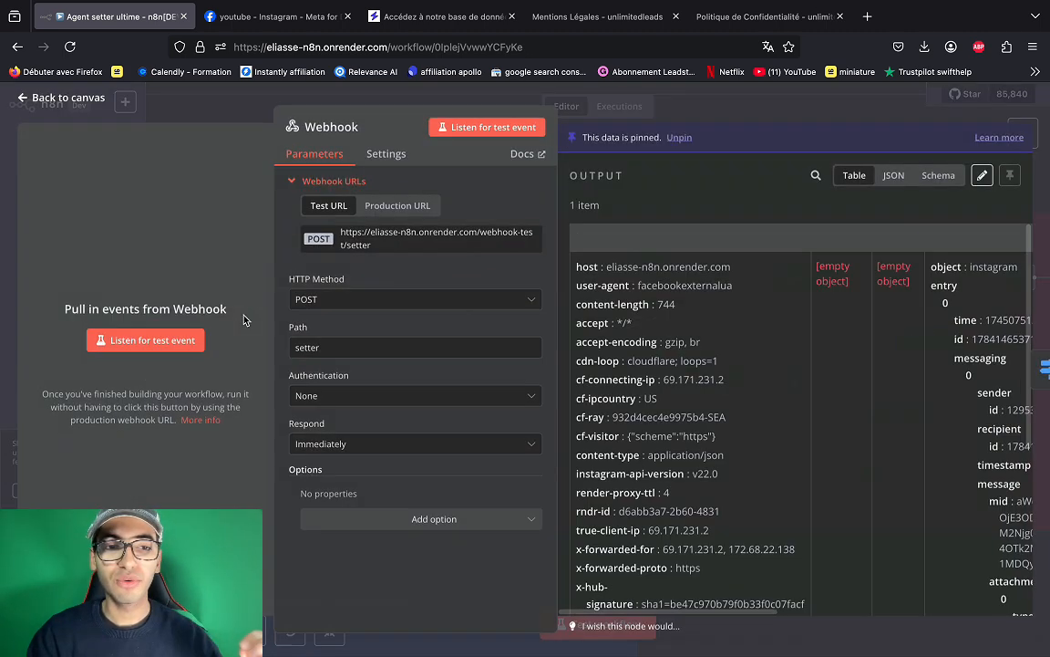
{"action": "double_click", "coordinate": [244, 320]}
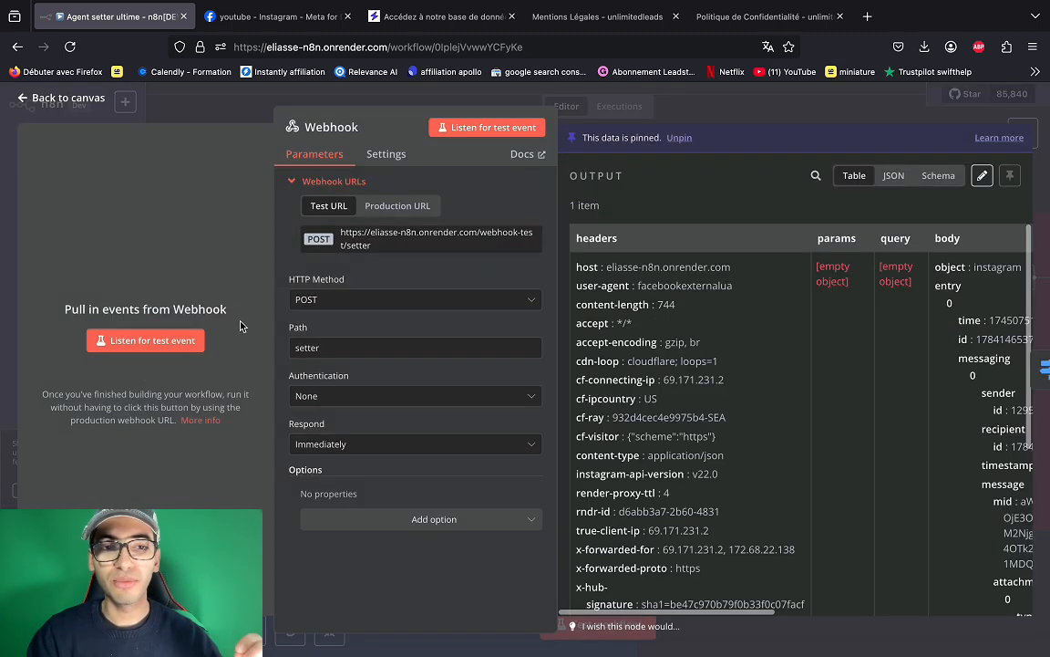
{"action": "left_click", "coordinate": [392, 208]}
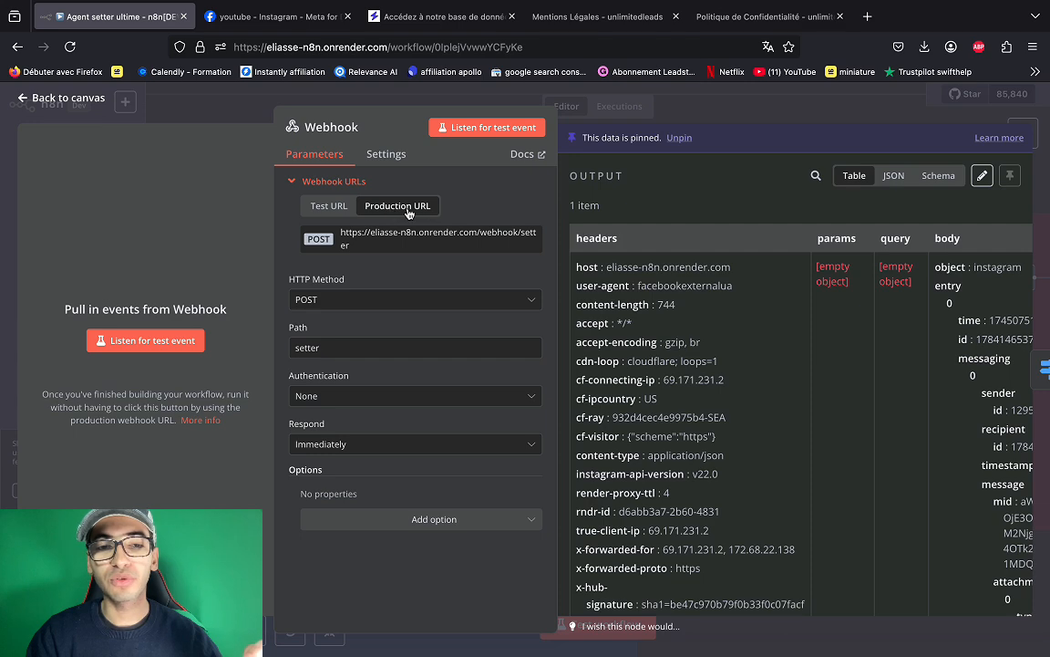
{"action": "double_click", "coordinate": [372, 220]}
{"action": "key", "text": "Escape"}
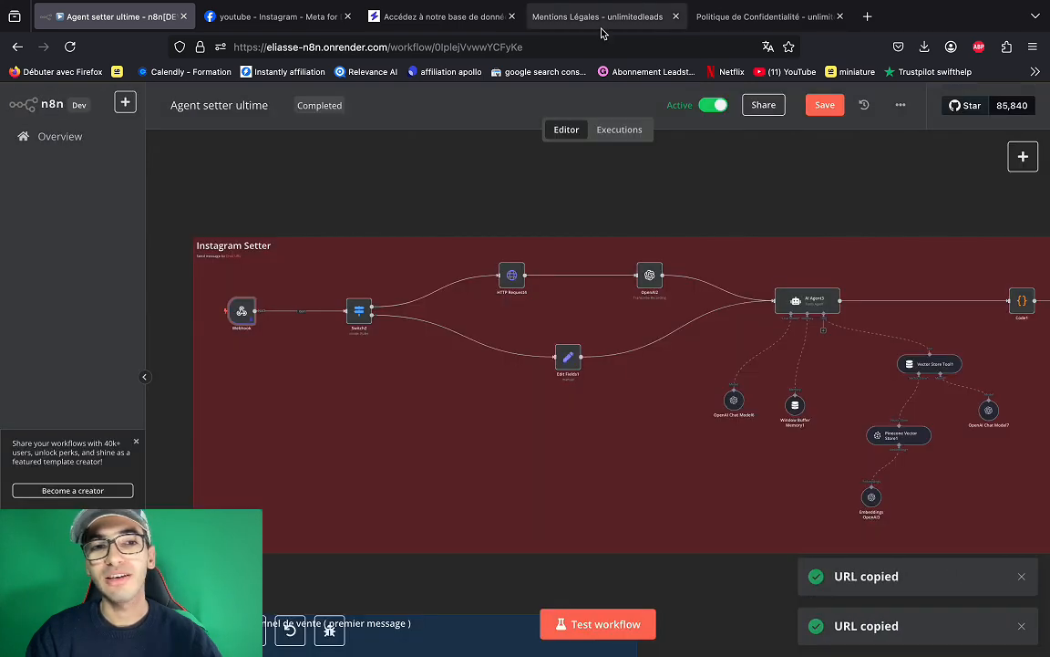
- Set the n8n webhook URL as the callback with a verify token, then verify and save
{"action": "left_click", "coordinate": [274, 16]}
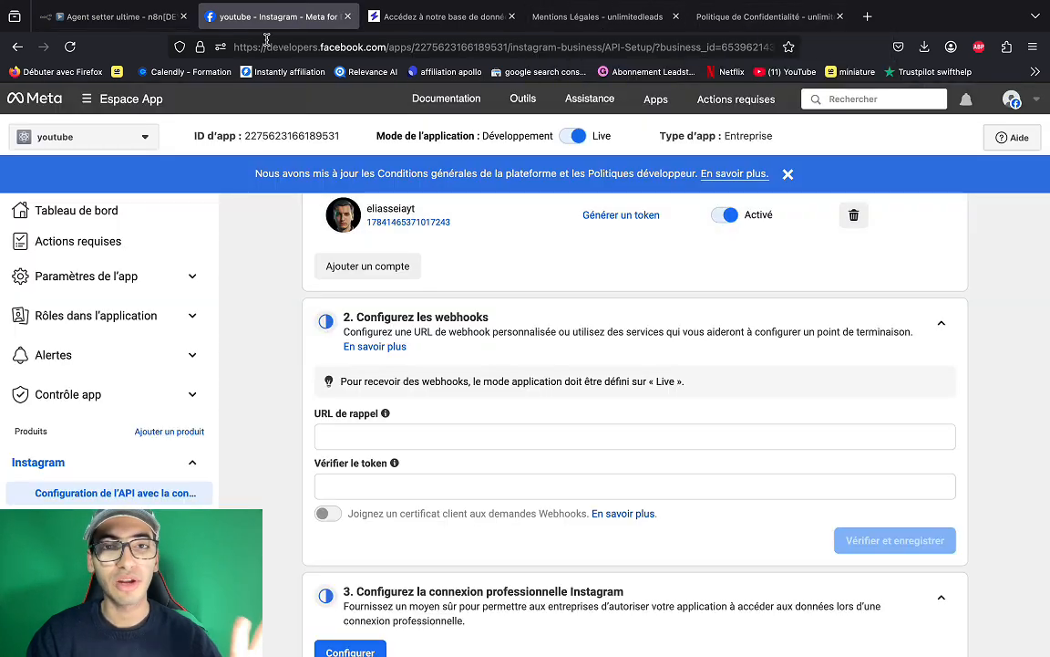
{"action": "left_click", "coordinate": [414, 435]}
{"action": "key", "text": "ctrl+v"}
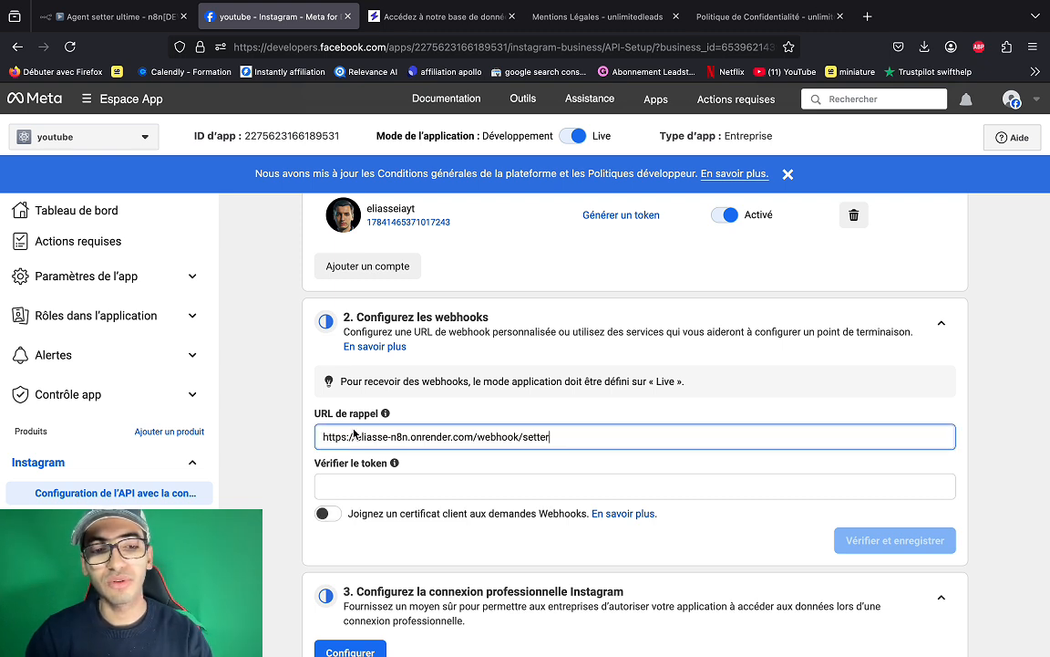
{"action": "left_click", "coordinate": [400, 488]}
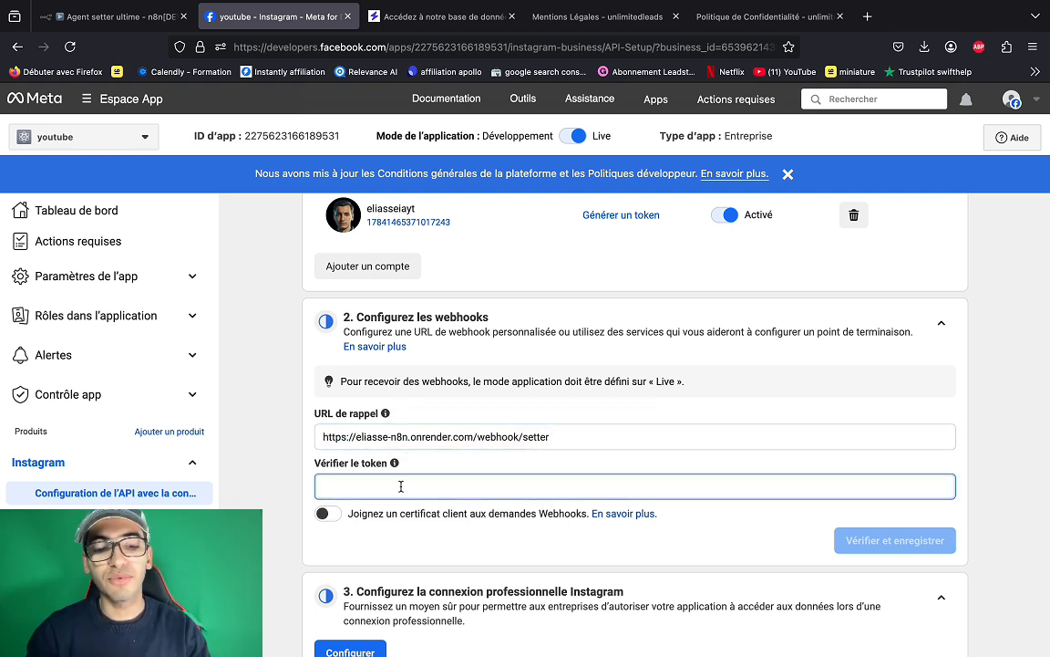
{"action": "type", "text": "setter"}
{"action": "scroll", "coordinate": [694, 488], "scroll_direction": "down", "scroll_amount": 1}
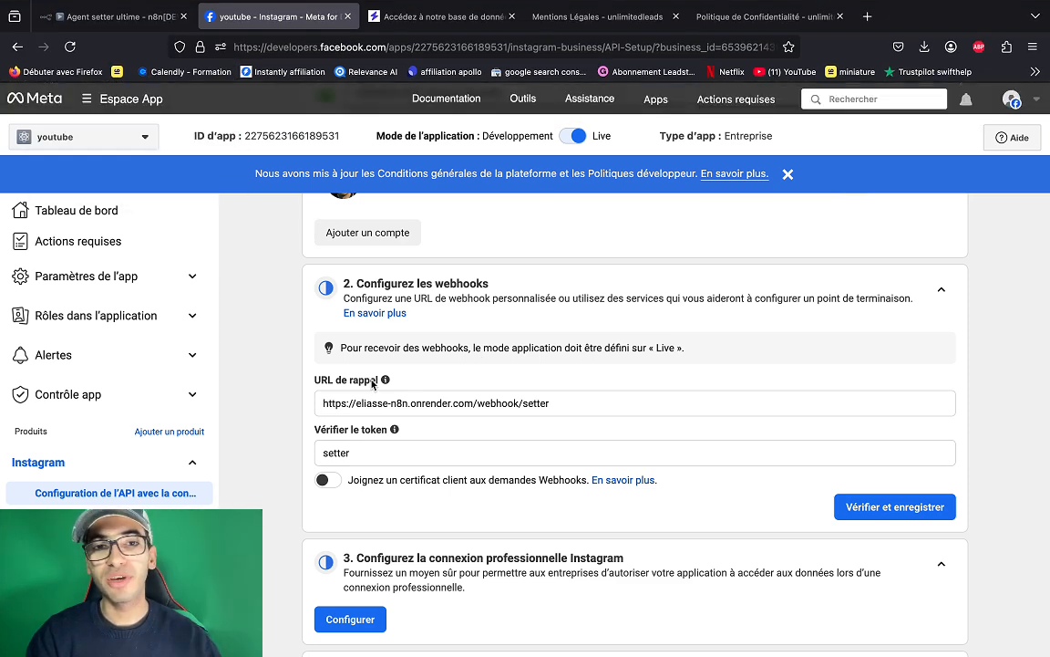
{"action": "scroll", "coordinate": [848, 472], "scroll_direction": "down", "scroll_amount": 1}
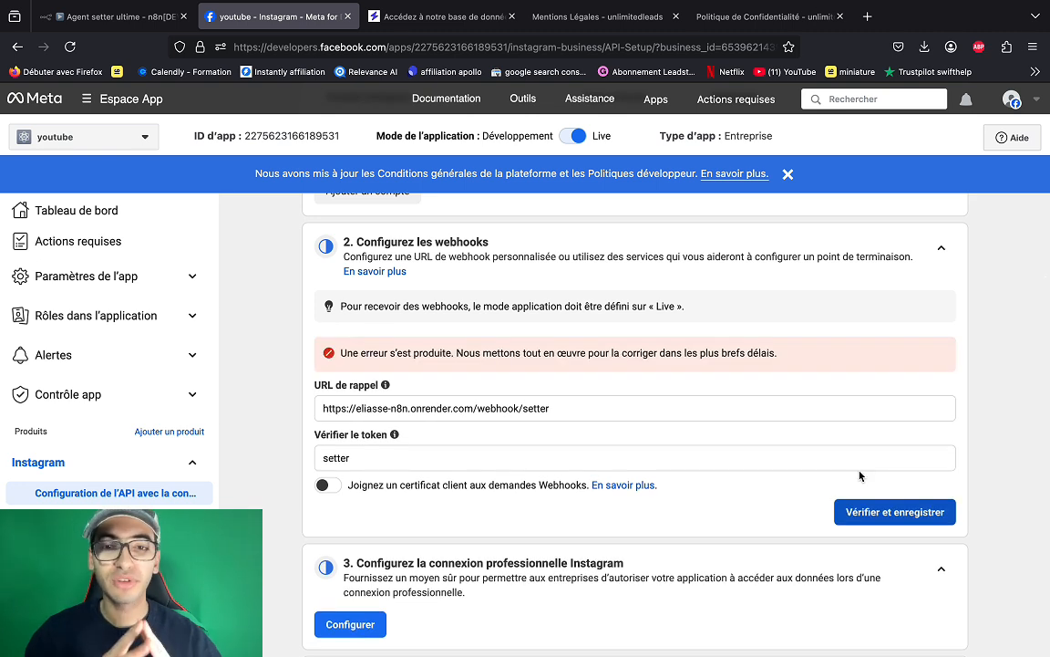
{"action": "left_click", "coordinate": [870, 520]}
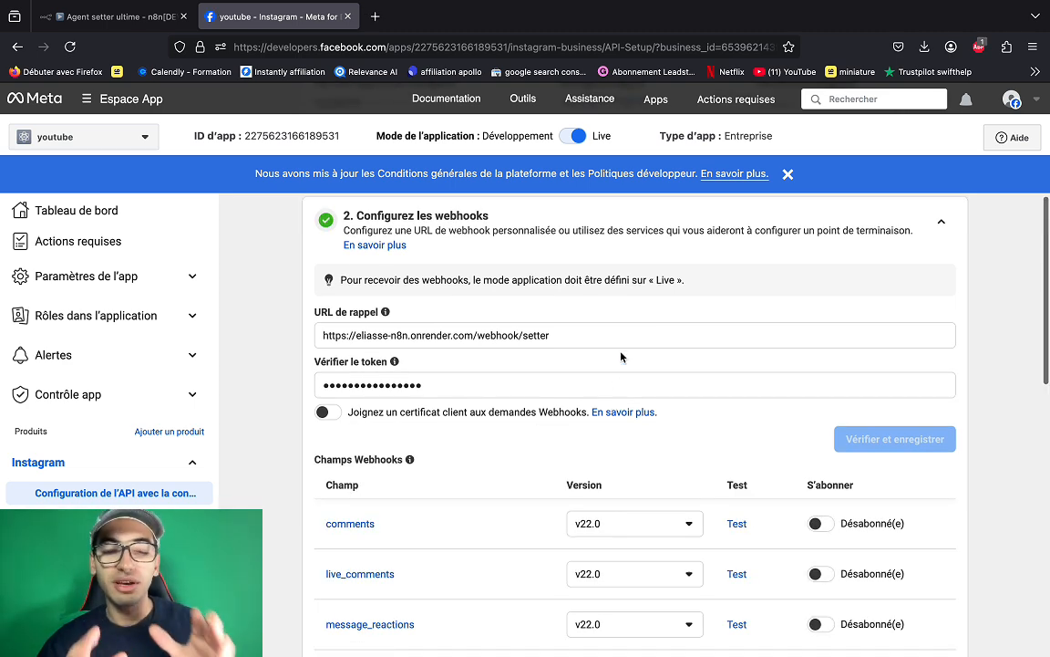
- Subscribe the webhook to the messages field and collapse the finished webhook step
{"action": "scroll", "coordinate": [623, 438], "scroll_direction": "down", "scroll_amount": 3}
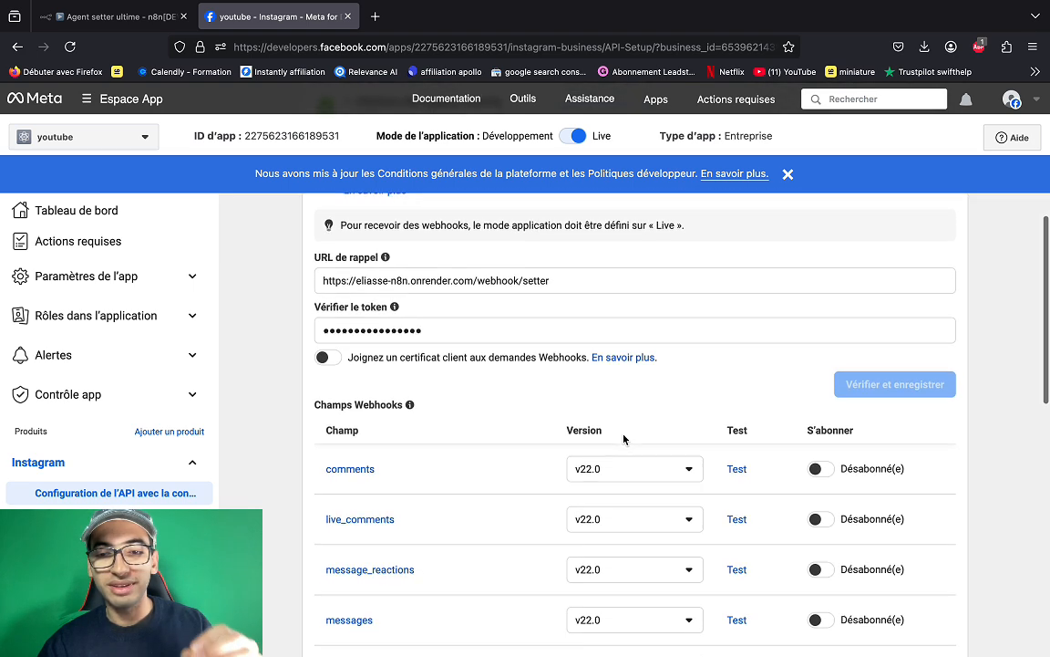
{"action": "scroll", "coordinate": [624, 438], "scroll_direction": "down", "scroll_amount": 1}
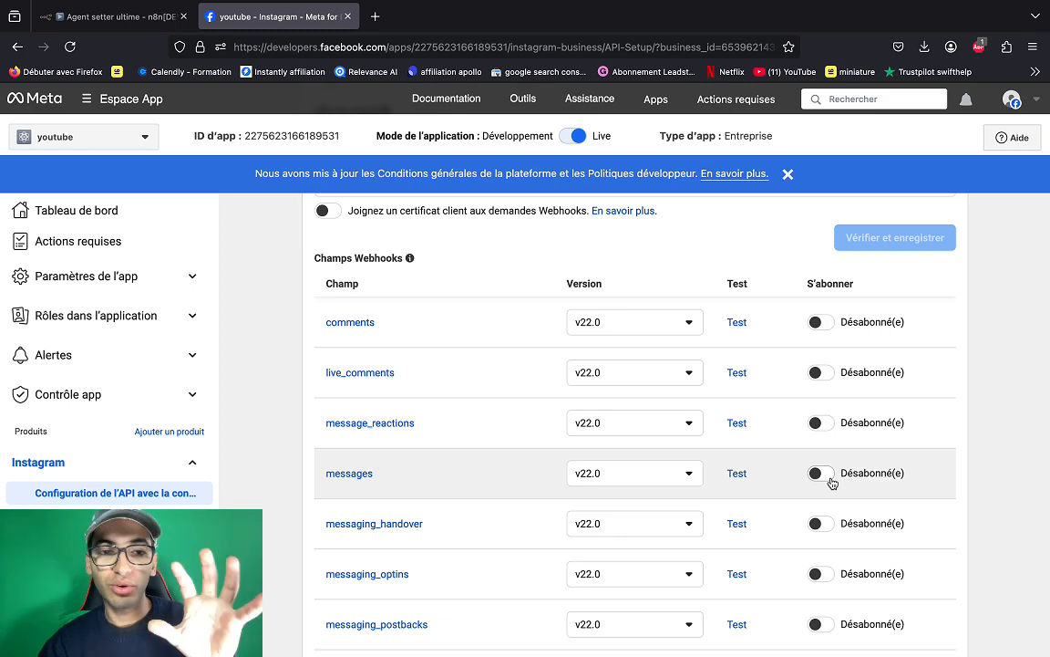
{"action": "left_click", "coordinate": [831, 482]}
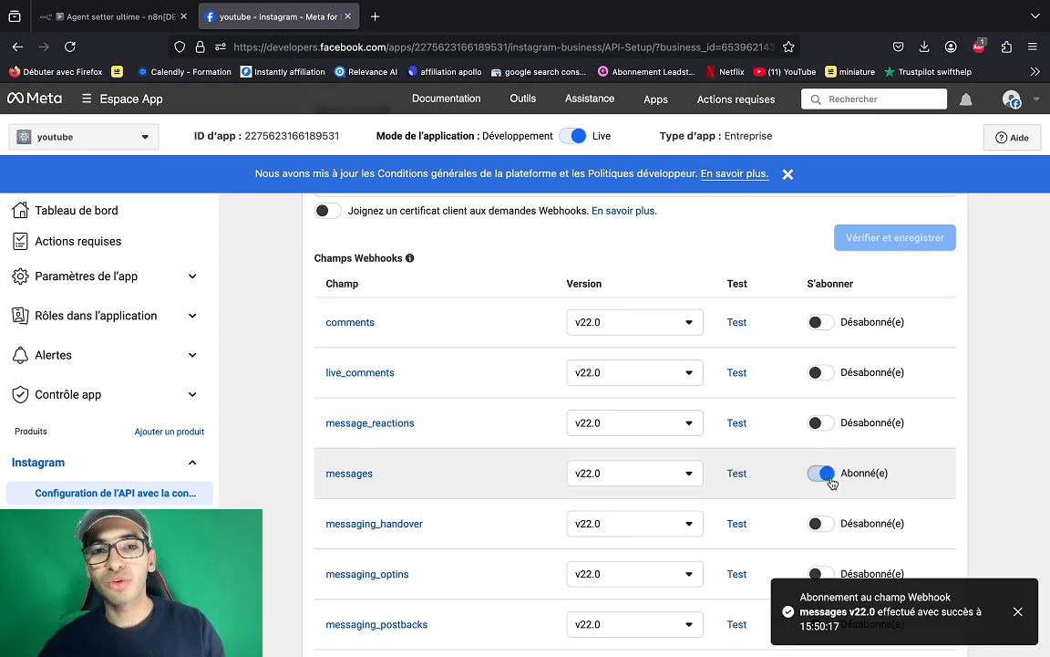
{"action": "scroll", "coordinate": [830, 481], "scroll_direction": "up", "scroll_amount": 3}
{"action": "scroll", "coordinate": [921, 292], "scroll_direction": "up", "scroll_amount": 2}
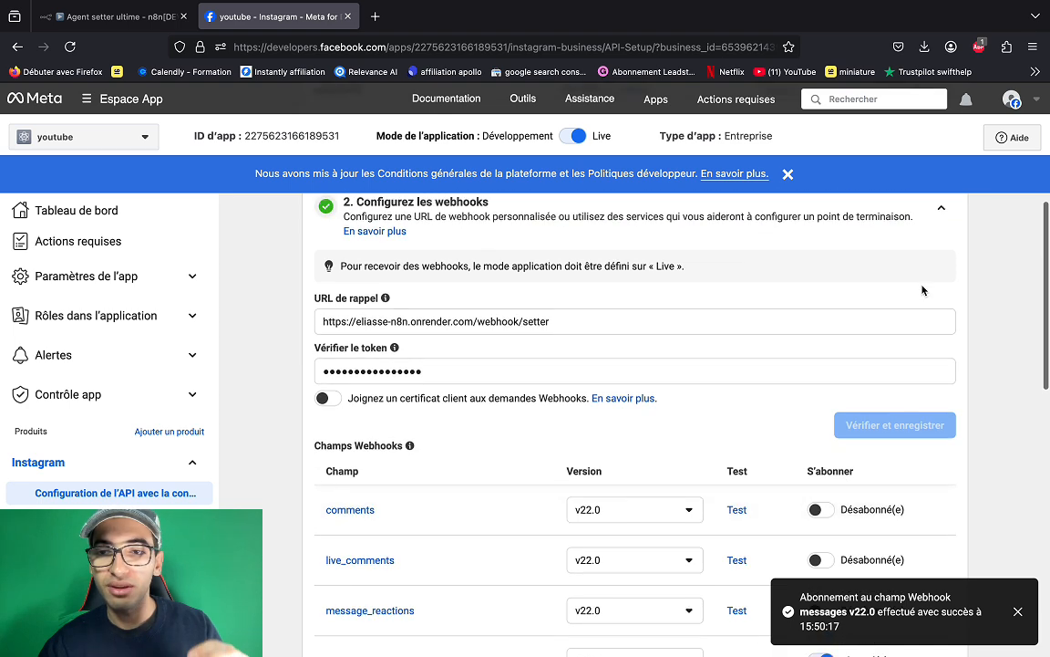
{"action": "left_click", "coordinate": [943, 183]}
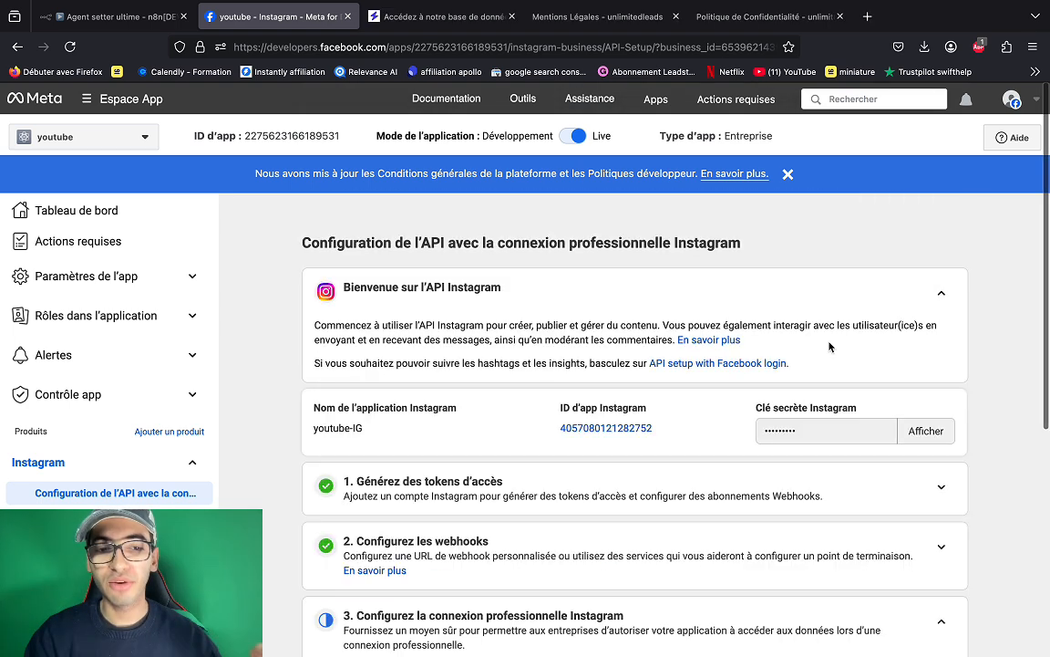
- Generate a new Instagram access token for the connected account and copy it
{"action": "scroll", "coordinate": [955, 479], "scroll_direction": "down", "scroll_amount": 1}
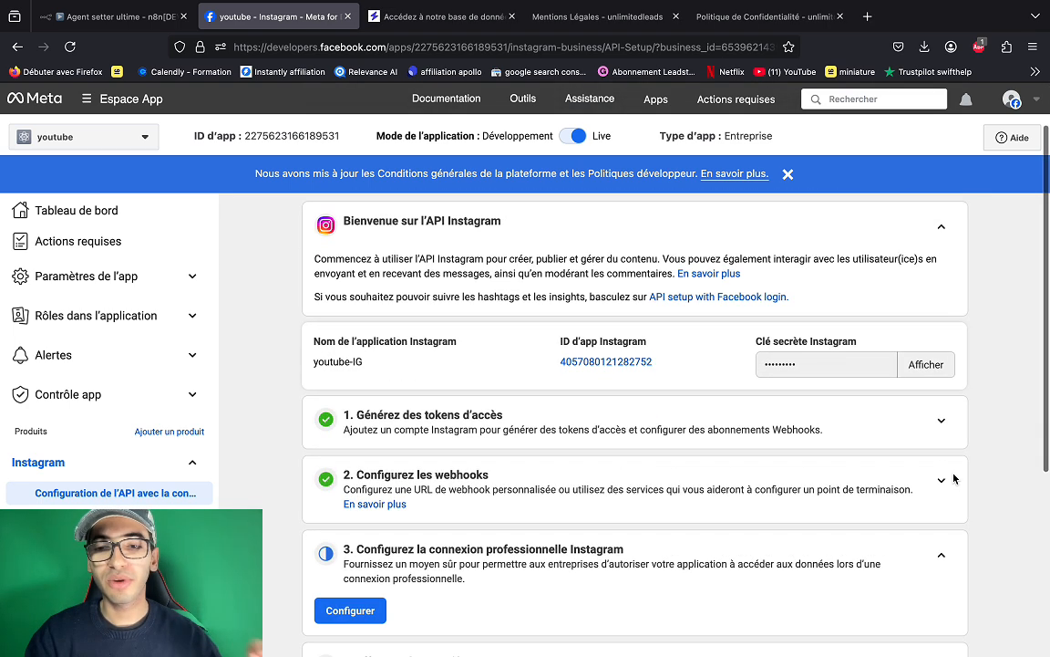
{"action": "left_click", "coordinate": [945, 422]}
{"action": "scroll", "coordinate": [546, 453], "scroll_direction": "down", "scroll_amount": 2}
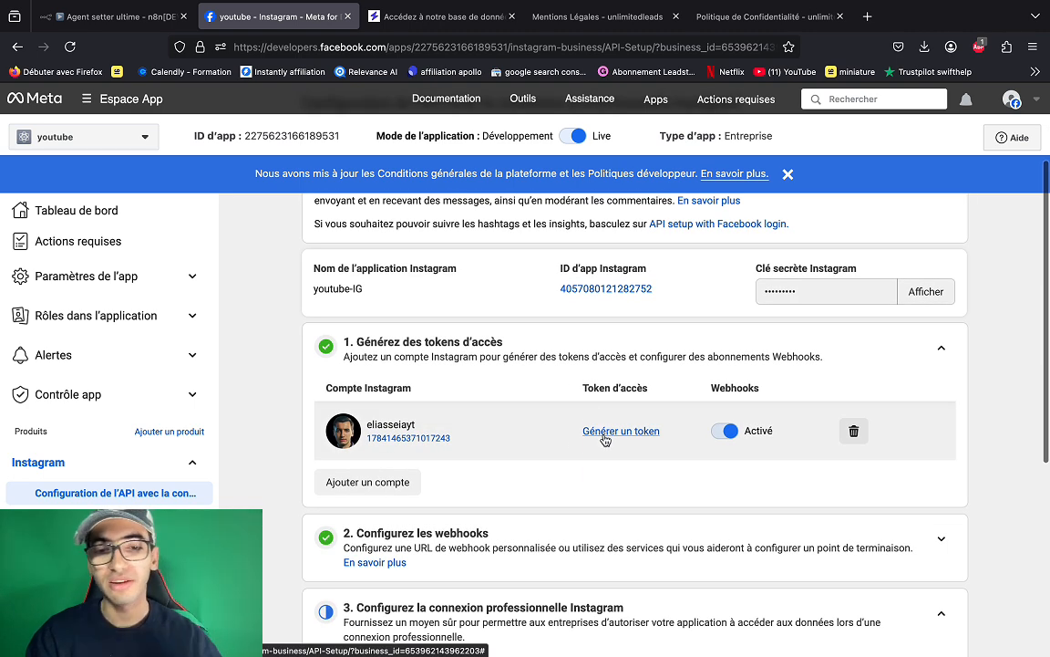
{"action": "left_click", "coordinate": [603, 437]}
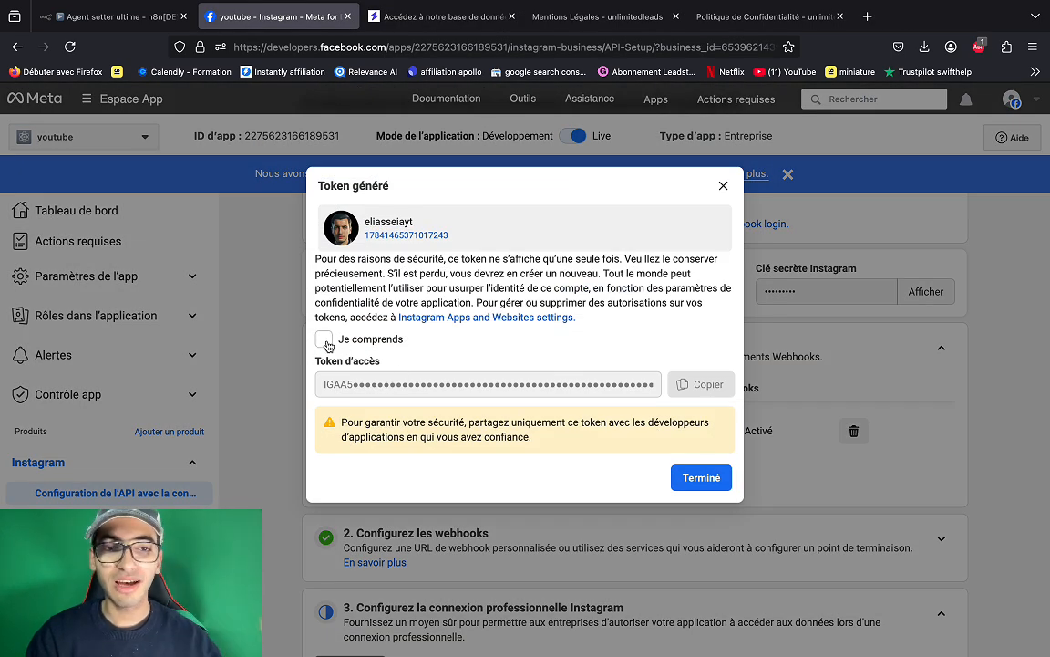
{"action": "left_click", "coordinate": [325, 341]}
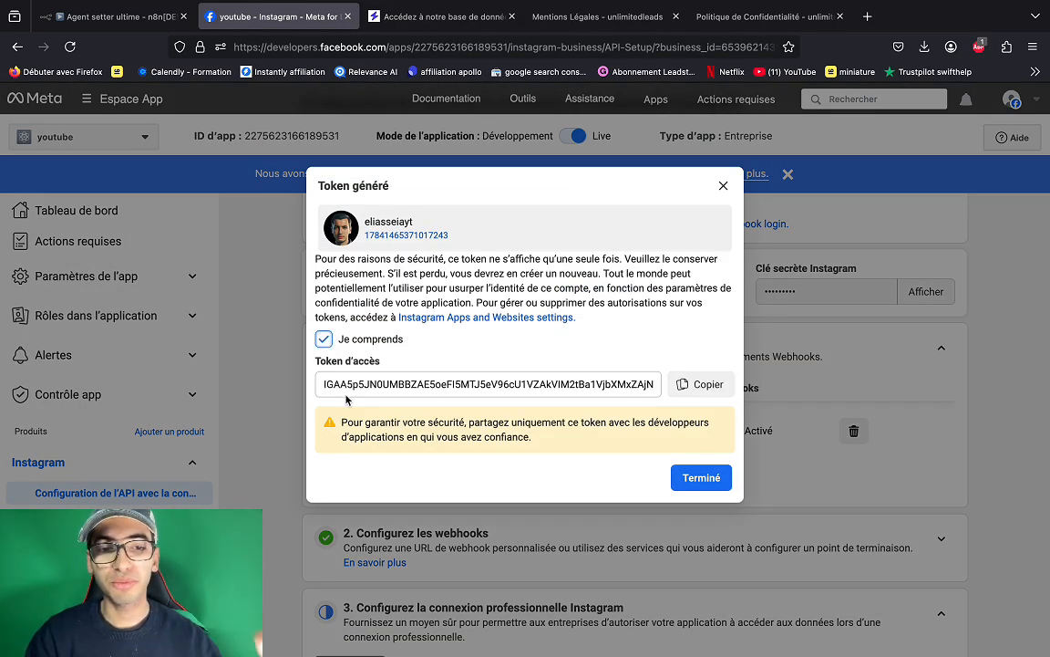
{"action": "left_click", "coordinate": [688, 392]}
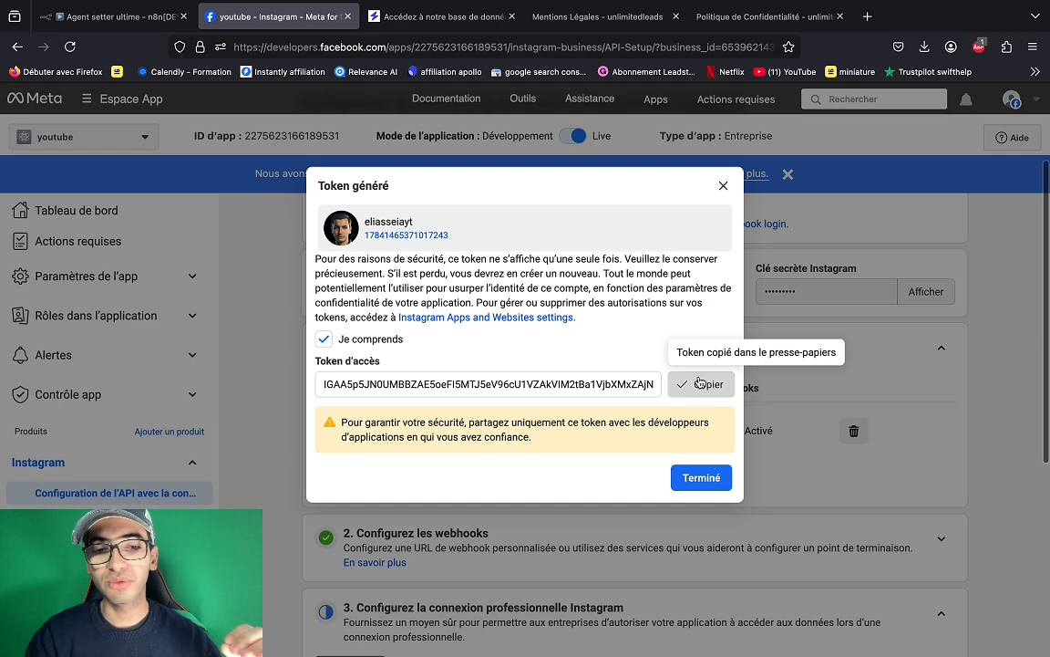
{"action": "left_click", "coordinate": [700, 477]}
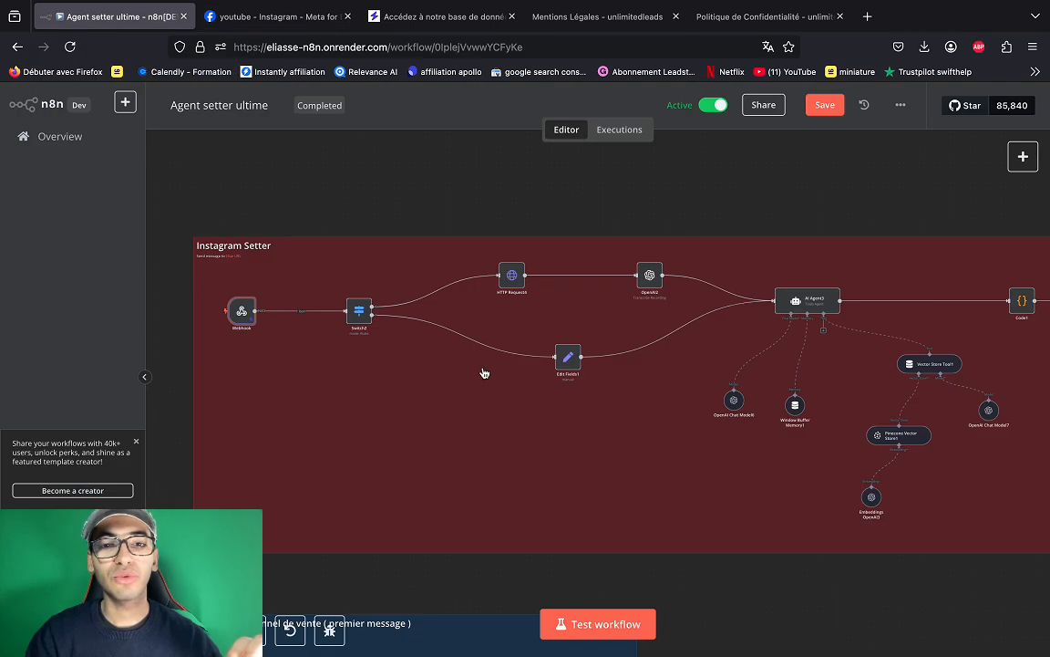
- Replace HTTP Request3's Authorization header value with 'Bearer ' plus the new token
{"action": "scroll", "coordinate": [484, 373], "scroll_direction": "right", "scroll_amount": 5}
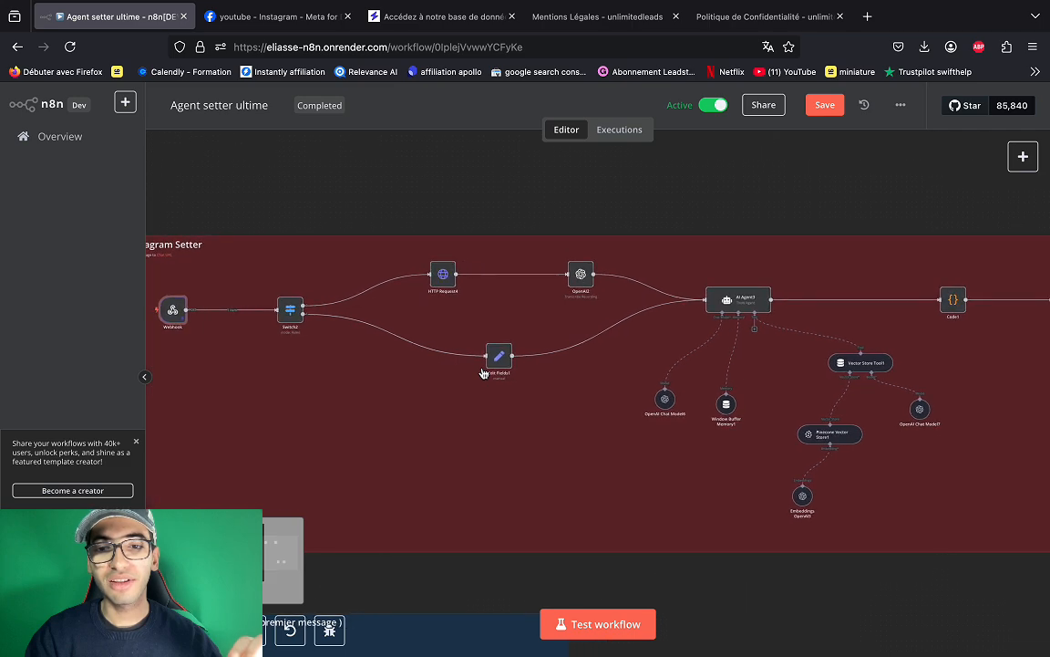
{"action": "scroll", "coordinate": [484, 373], "scroll_direction": "right", "scroll_amount": 15}
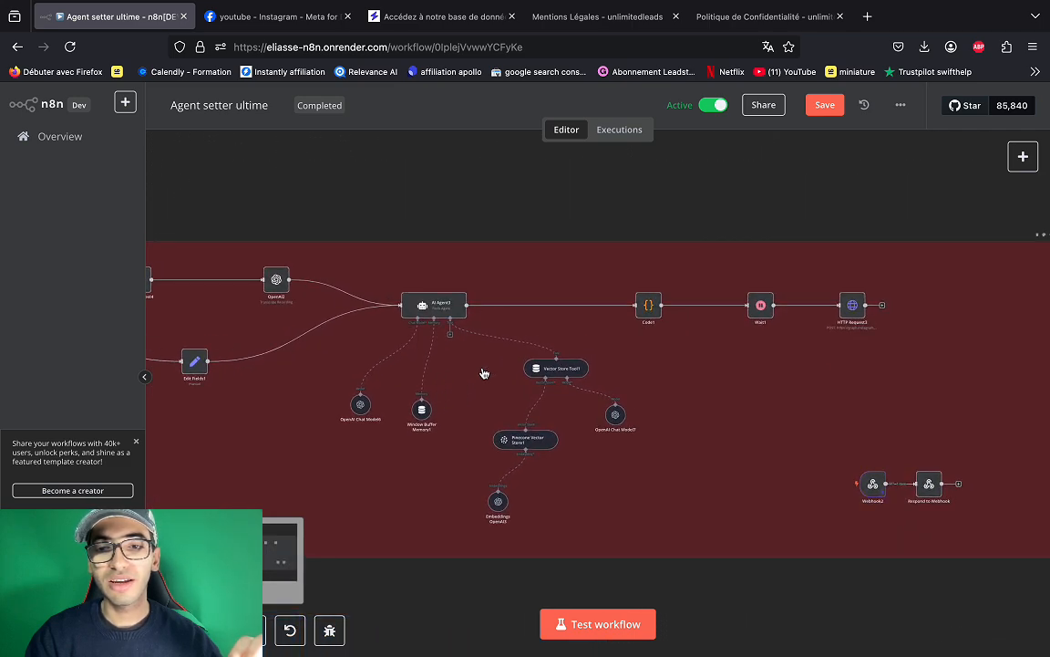
{"action": "double_click", "coordinate": [854, 307]}
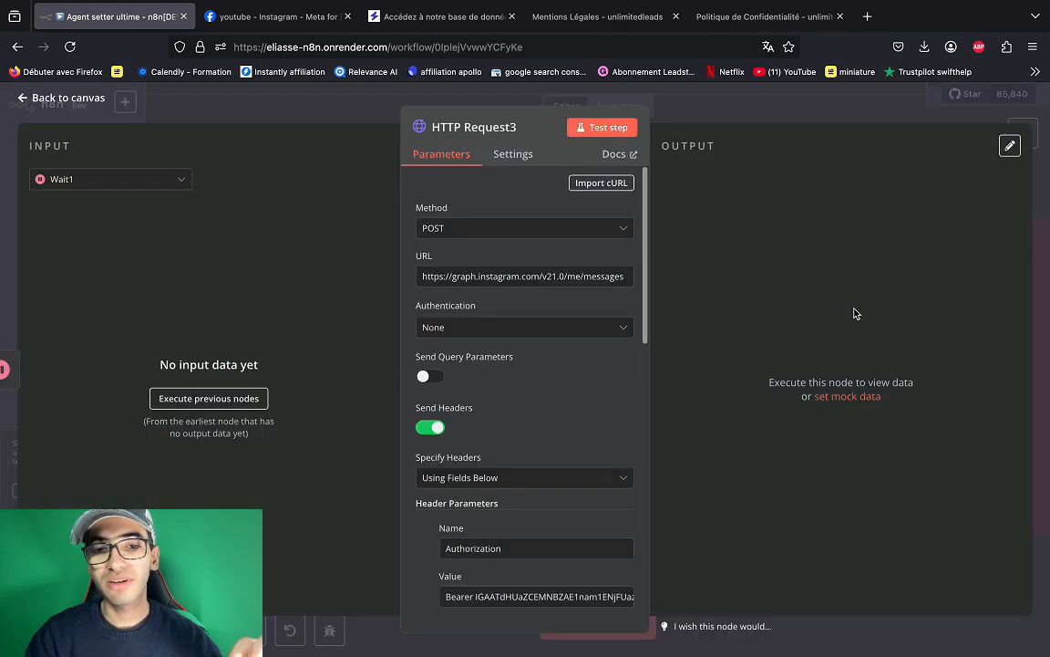
{"action": "scroll", "coordinate": [601, 472], "scroll_direction": "down", "scroll_amount": 3}
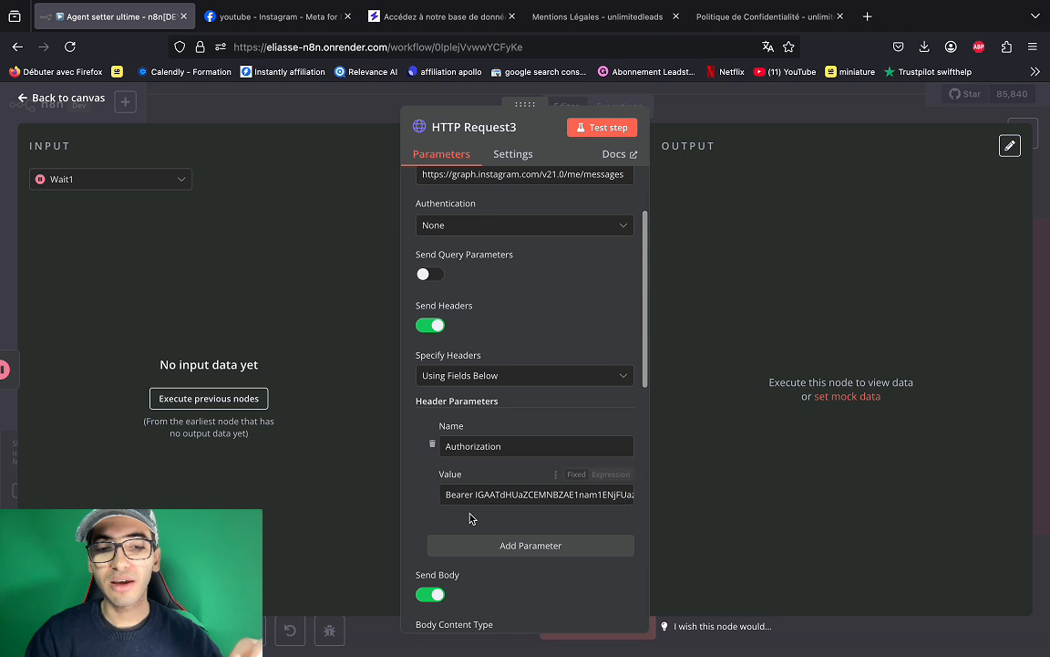
{"action": "scroll", "coordinate": [479, 492], "scroll_direction": "down", "scroll_amount": 1}
{"action": "left_click_drag", "start_coordinate": [476, 458], "coordinate": [682, 463]}
{"action": "type", "text": "Bearer"}
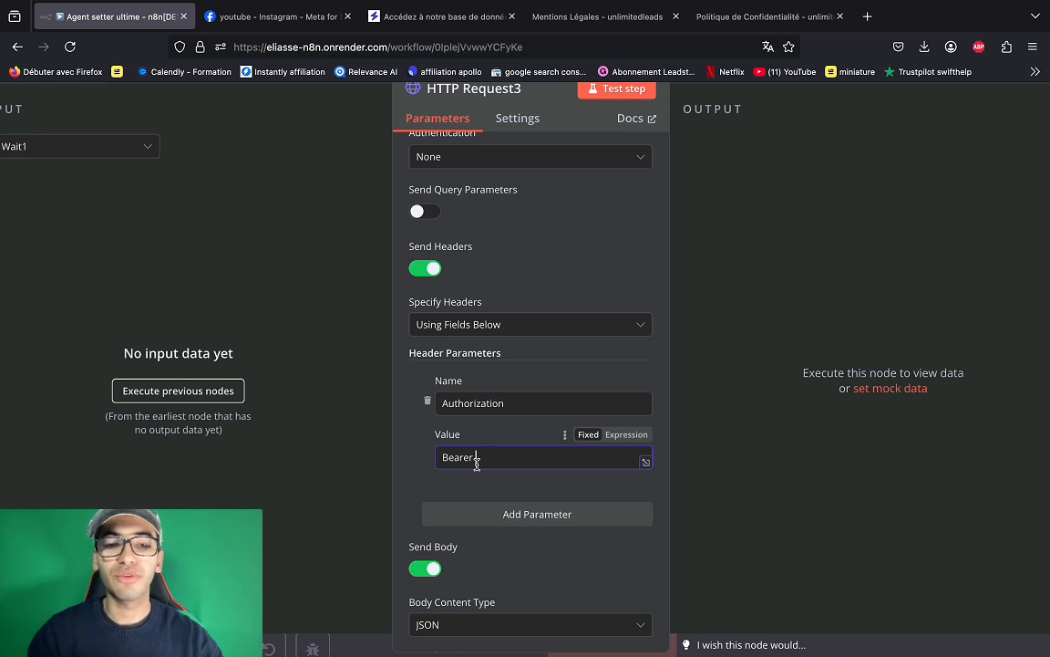
{"action": "key", "text": "ctrl+v"}
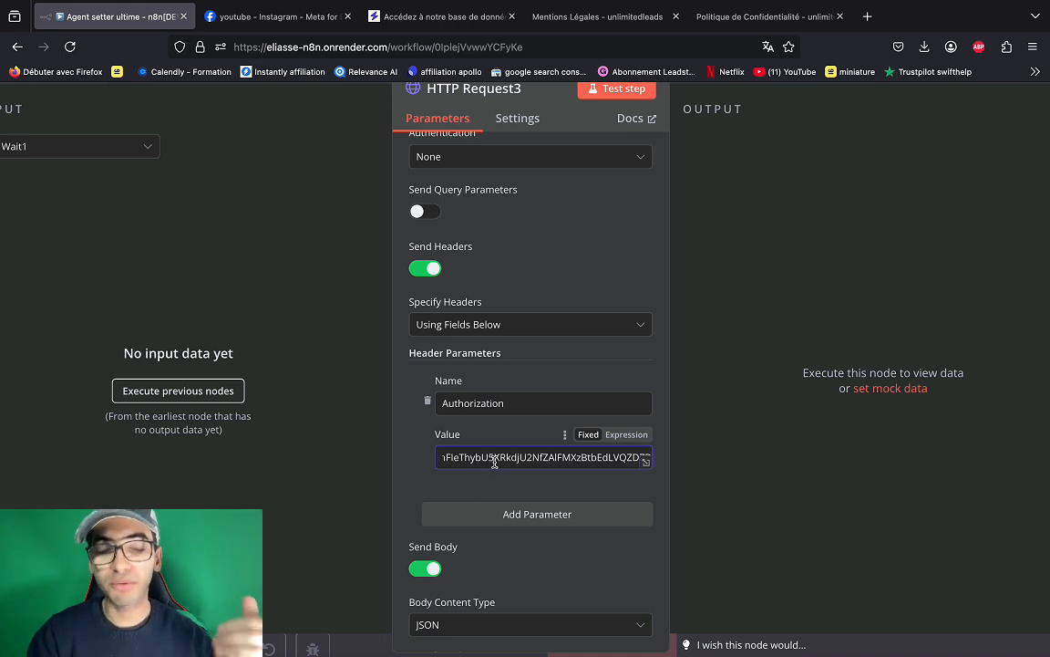
- Highlight the Authorization header name, the Bearer prefix and the token portion of the value
{"action": "scroll", "coordinate": [494, 462], "scroll_direction": "left", "scroll_amount": 10}
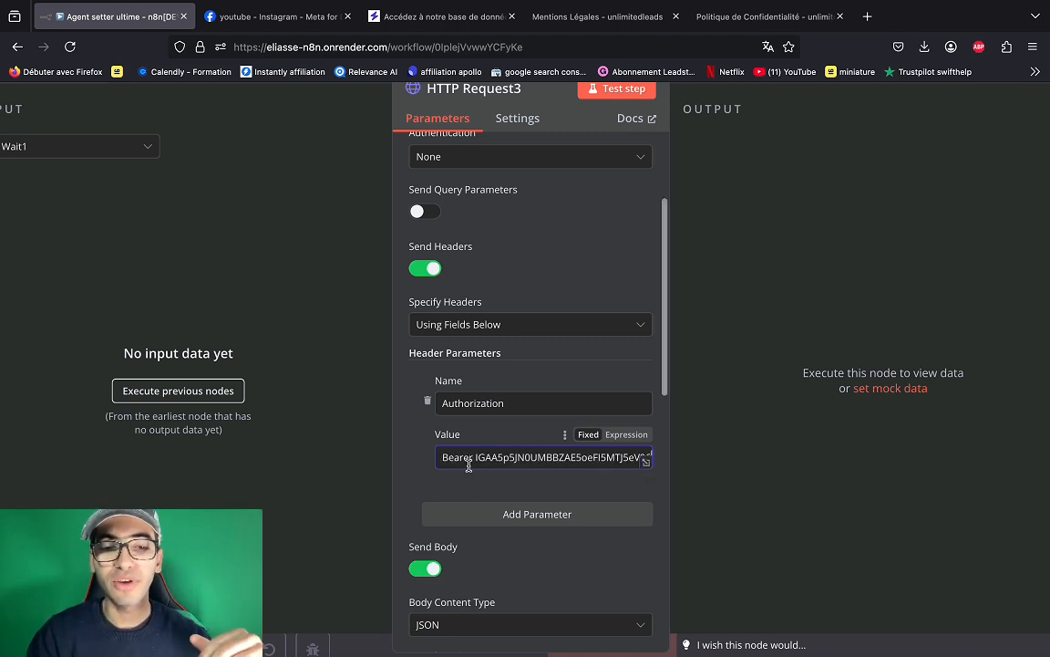
{"action": "left_click_drag", "start_coordinate": [442, 404], "coordinate": [510, 406]}
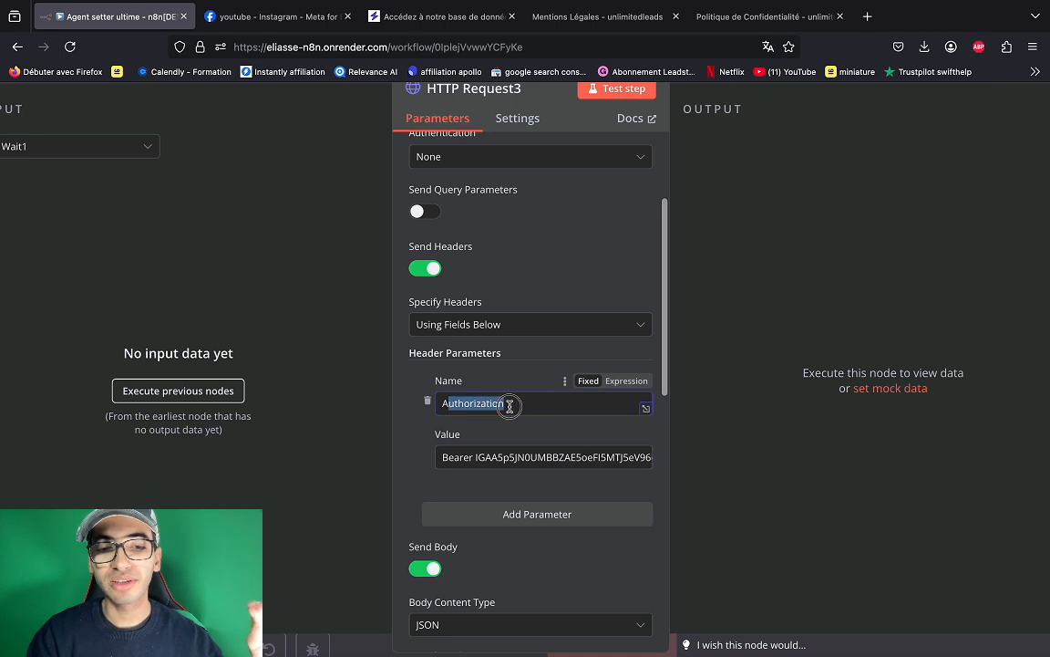
{"action": "double_click", "coordinate": [467, 458]}
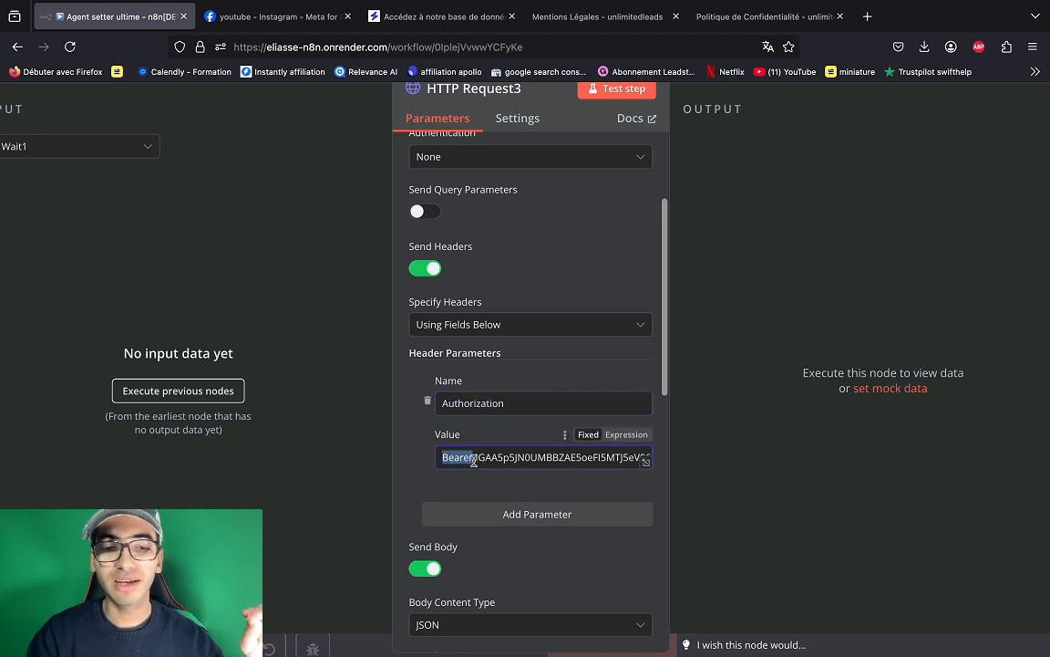
{"action": "left_click_drag", "start_coordinate": [508, 458], "coordinate": [697, 463]}
- Leave the current node and open the OpenAI2 transcription node's parameters (Audio, Transcribe a Recording)
{"action": "key", "text": "Escape"}
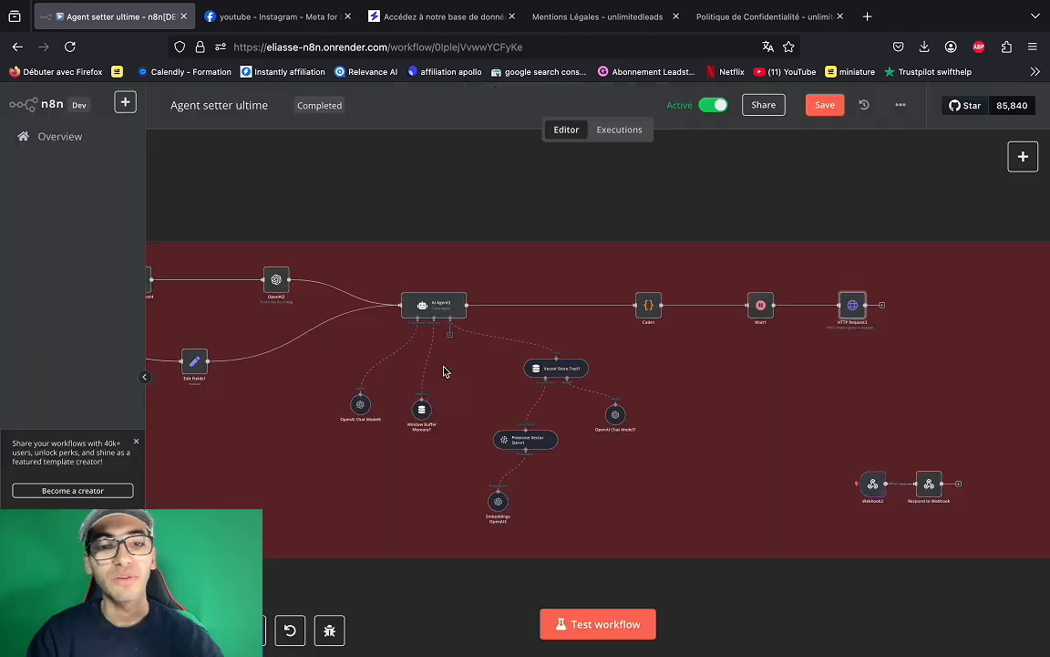
{"action": "scroll", "coordinate": [453, 395], "scroll_direction": "left", "scroll_amount": 2}
{"action": "scroll", "coordinate": [453, 395], "scroll_direction": "left", "scroll_amount": 3}
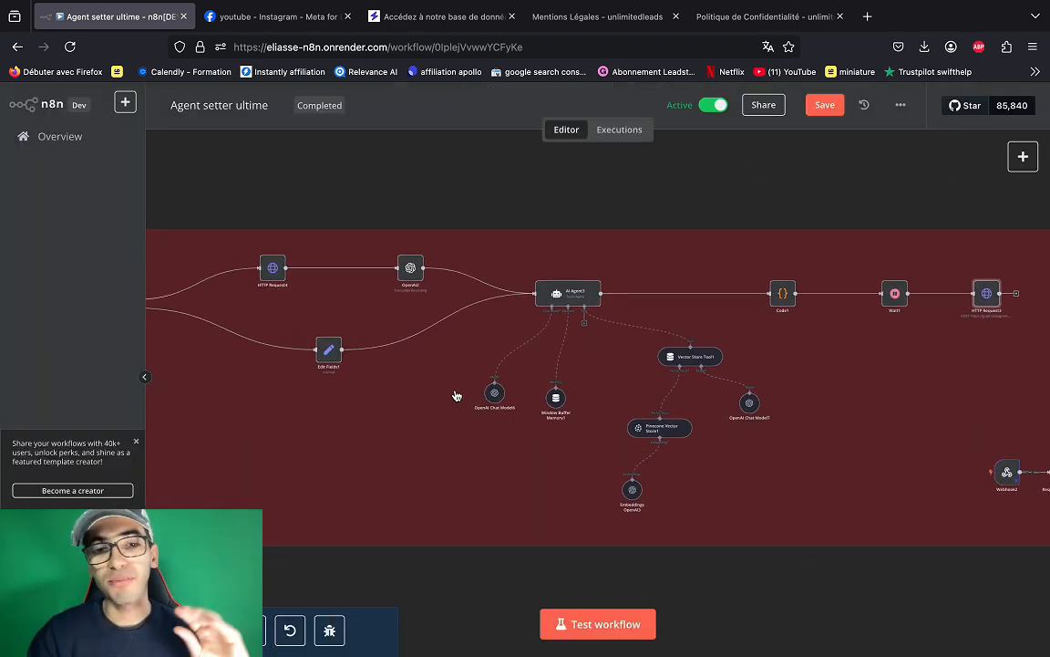
{"action": "scroll", "coordinate": [504, 389], "scroll_direction": "down", "scroll_amount": 2}
{"action": "scroll", "coordinate": [431, 464], "scroll_direction": "left", "scroll_amount": 3}
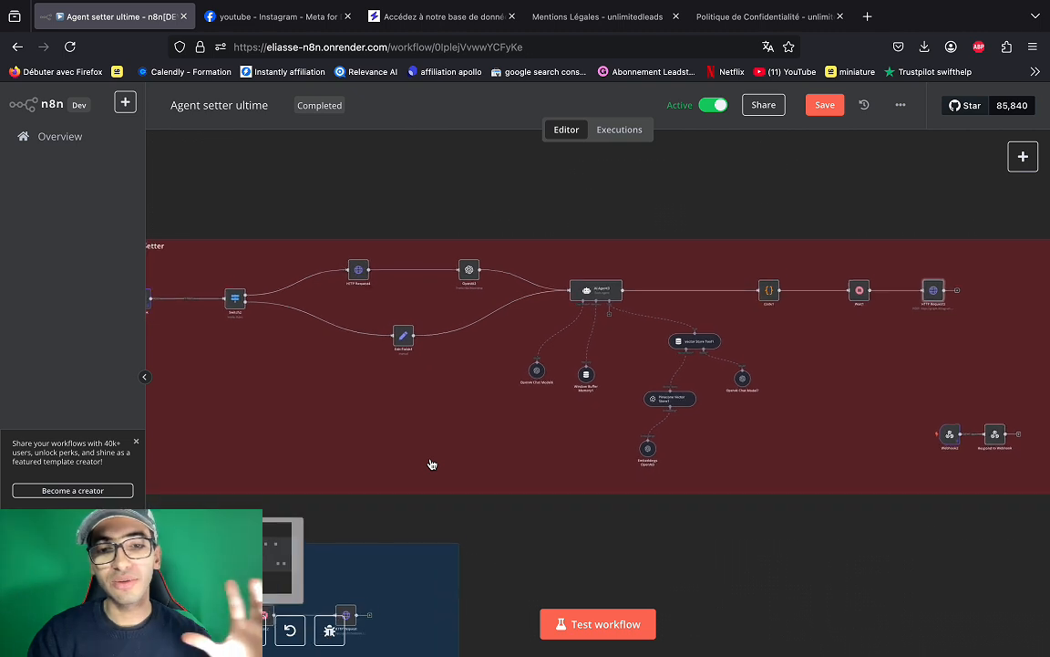
{"action": "scroll", "coordinate": [431, 464], "scroll_direction": "up", "scroll_amount": 1}
{"action": "scroll", "coordinate": [462, 311], "scroll_direction": "up", "scroll_amount": 2}
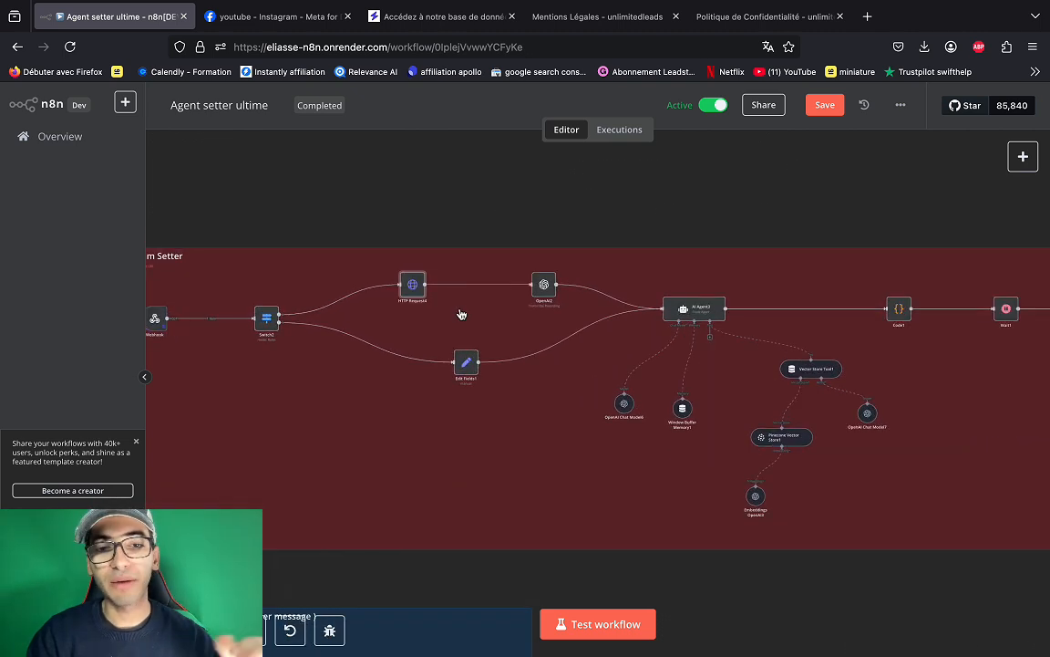
{"action": "scroll", "coordinate": [533, 312], "scroll_direction": "down", "scroll_amount": 1}
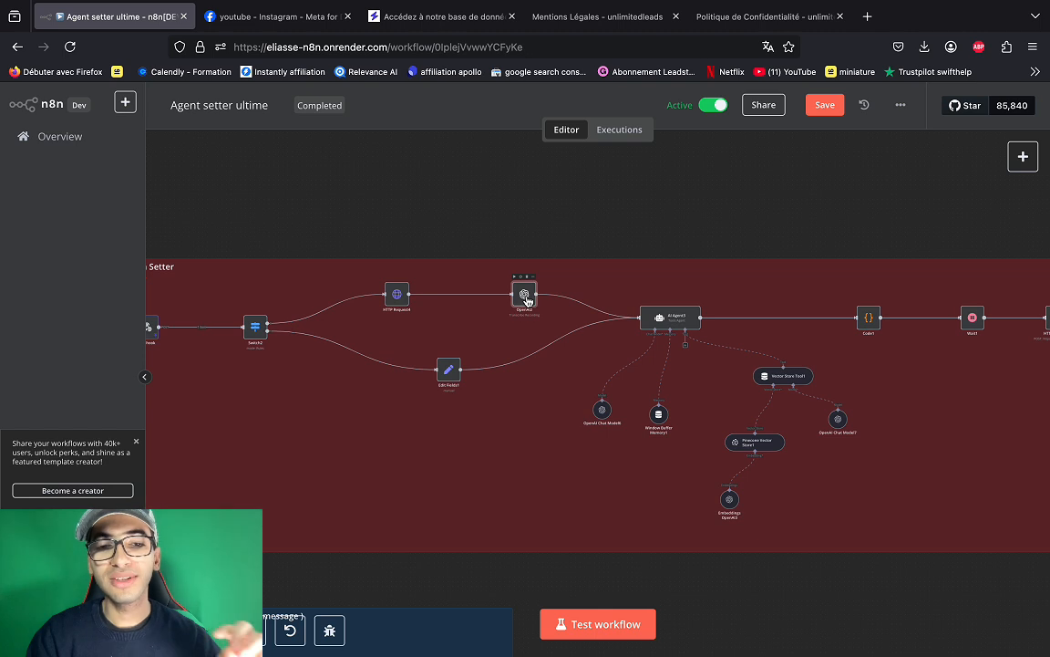
{"action": "double_click", "coordinate": [525, 297]}
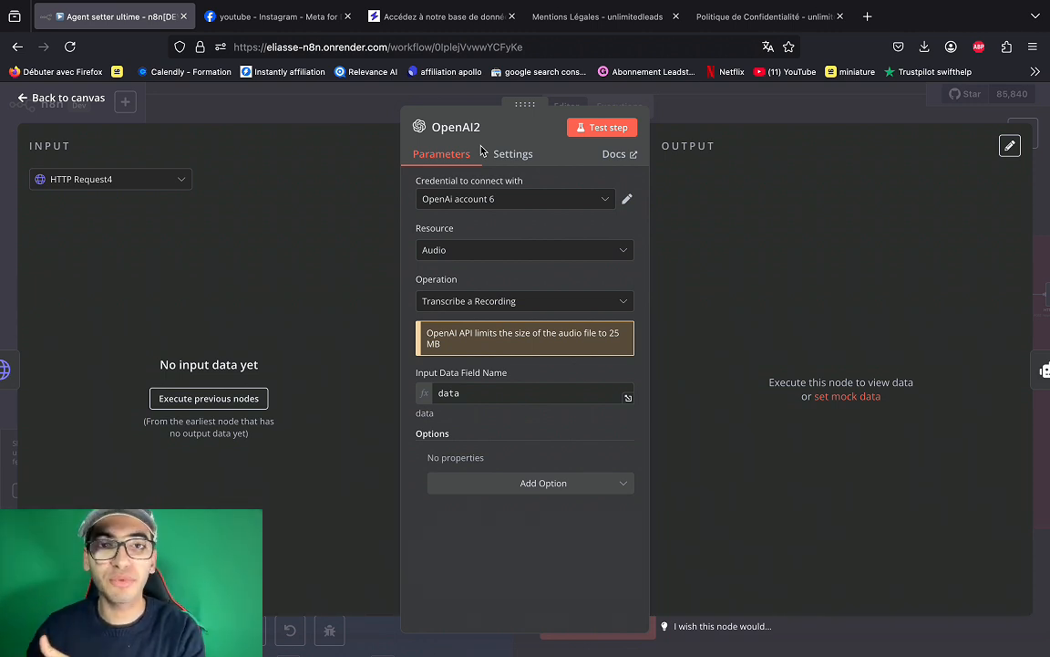
- Create and save a new 'OpenAi account 7' credential with the API key for OpenAI2
{"action": "left_click", "coordinate": [608, 200]}
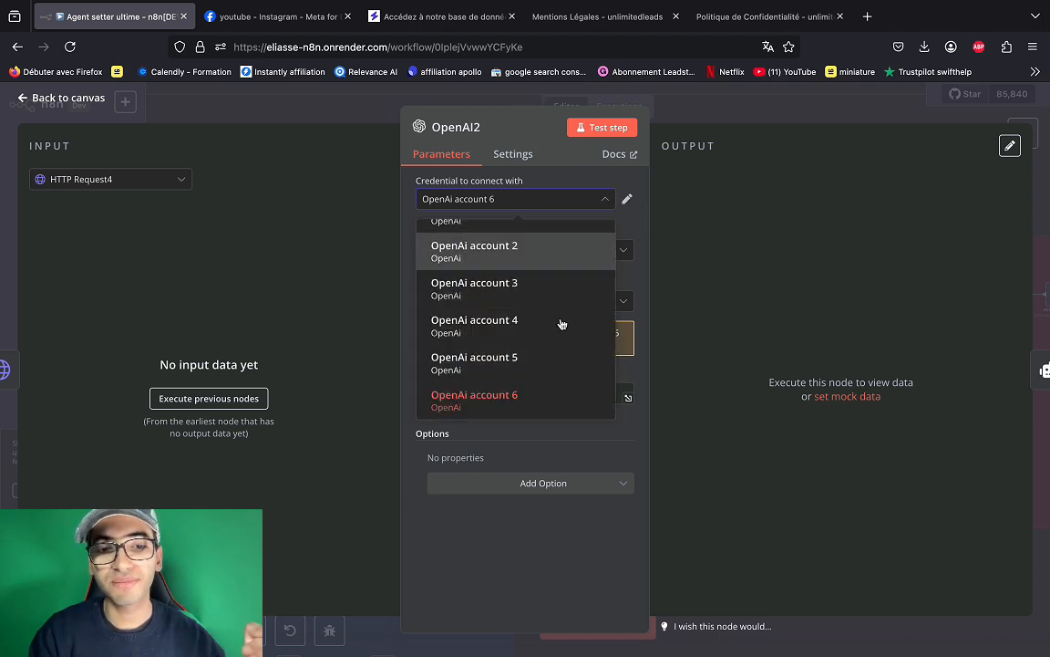
{"action": "scroll", "coordinate": [547, 356], "scroll_direction": "down", "scroll_amount": 1}
{"action": "left_click", "coordinate": [488, 409]}
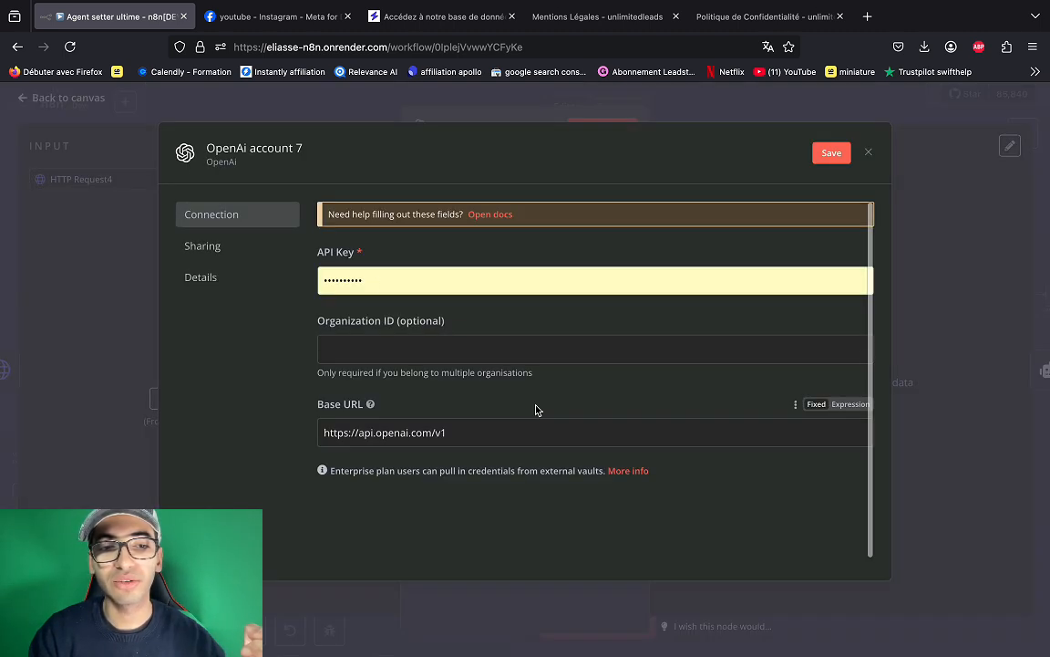
{"action": "left_click_drag", "start_coordinate": [386, 283], "coordinate": [326, 283]}
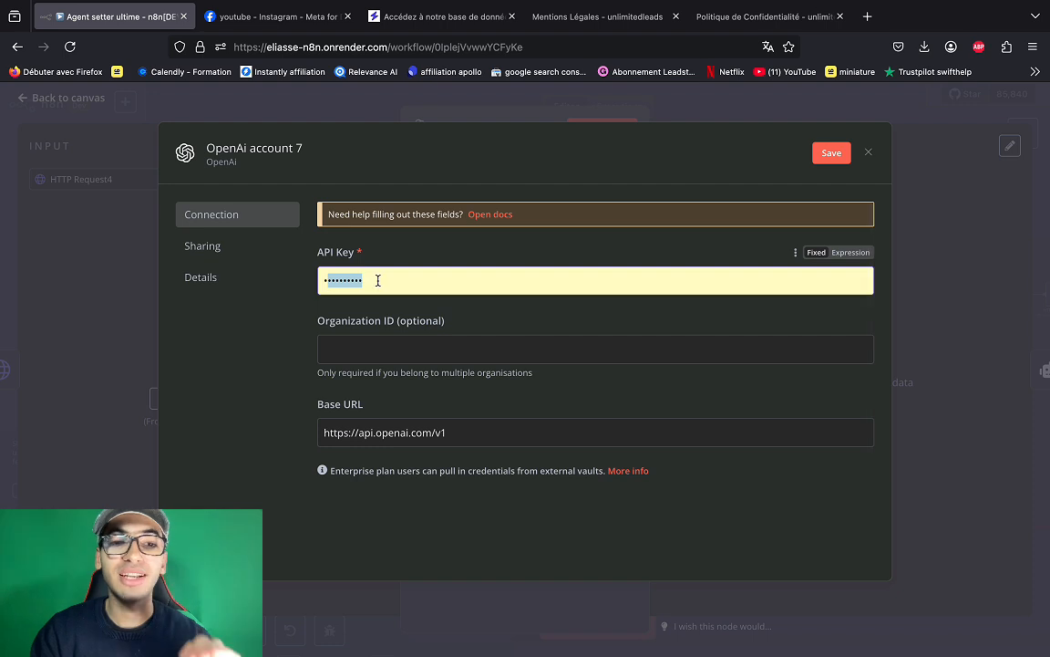
{"action": "left_click", "coordinate": [868, 152]}
{"action": "scroll", "coordinate": [457, 353], "scroll_direction": "right", "scroll_amount": 5}
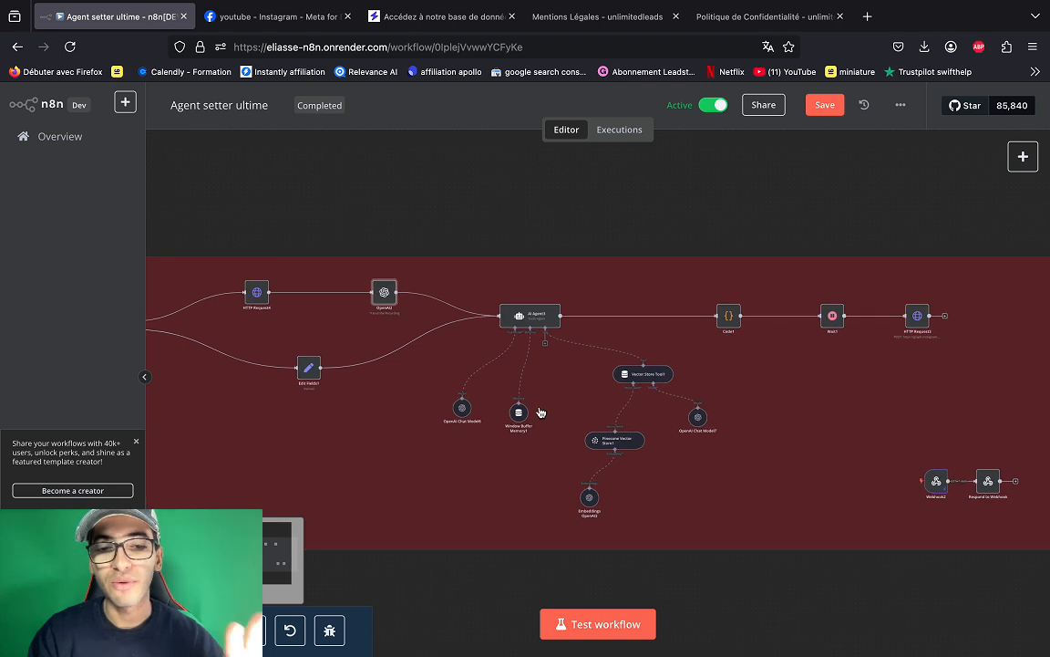
{"action": "double_click", "coordinate": [471, 407]}
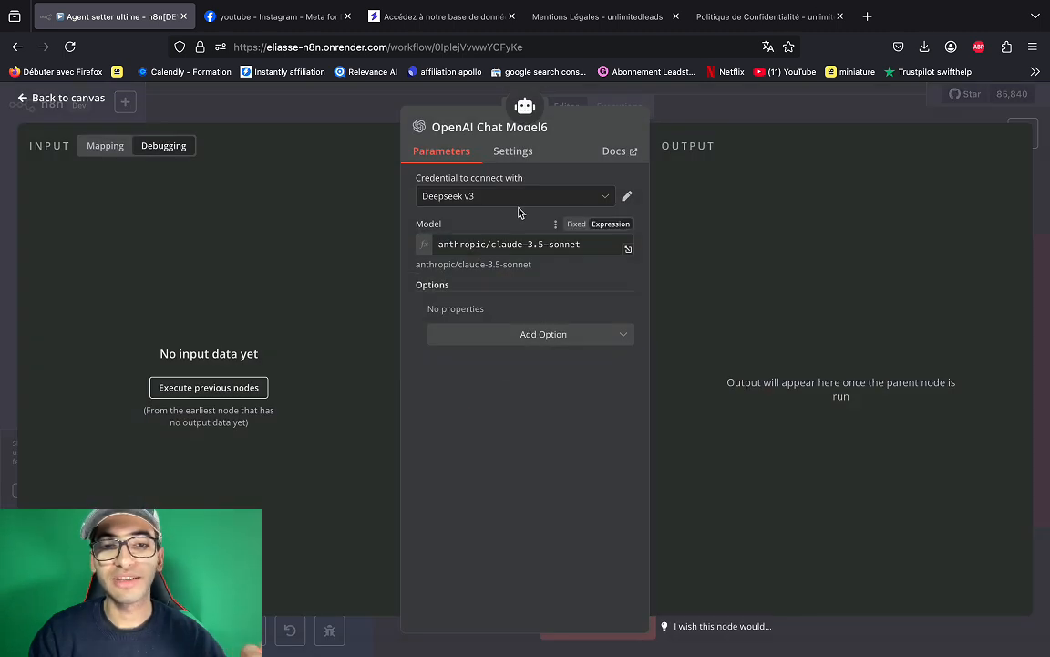
{"action": "left_click", "coordinate": [627, 199]}
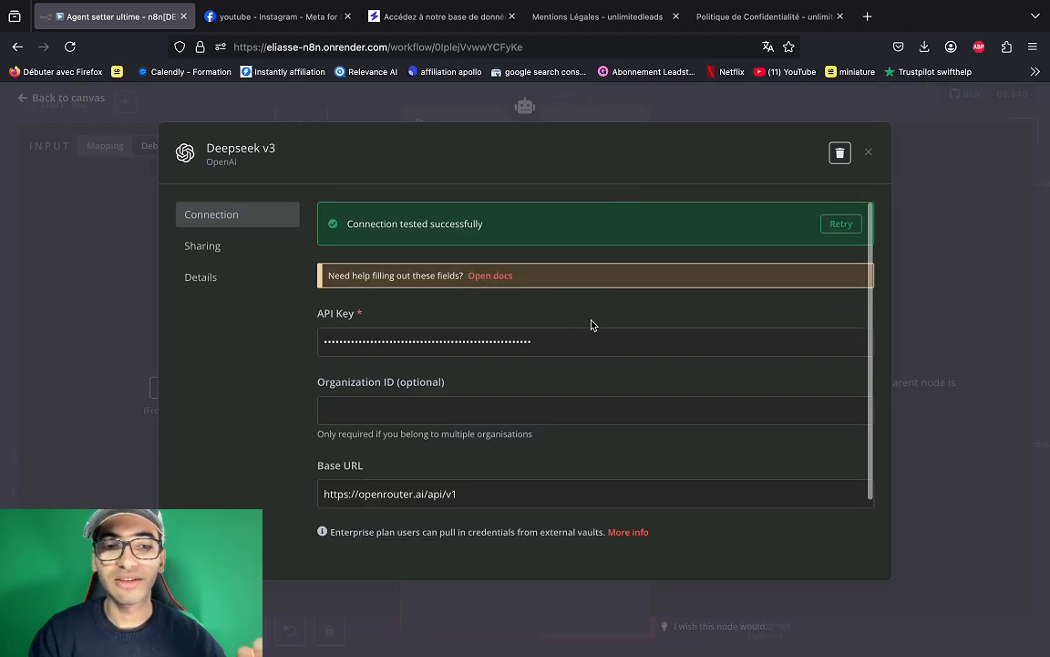
{"action": "left_click_drag", "start_coordinate": [565, 340], "coordinate": [312, 342]}
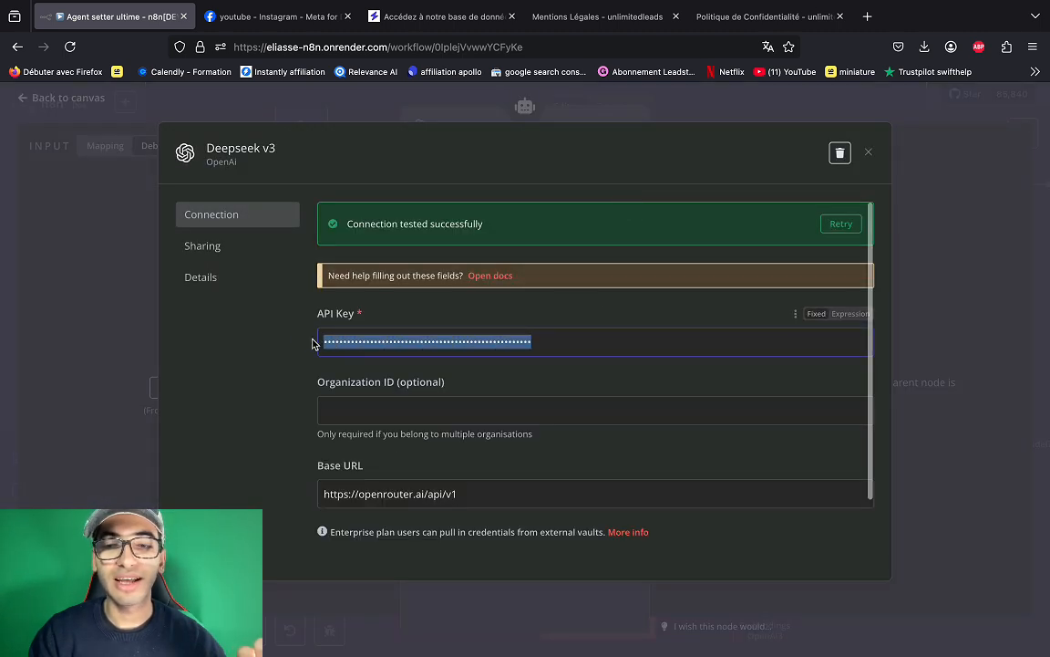
{"action": "left_click", "coordinate": [868, 153]}
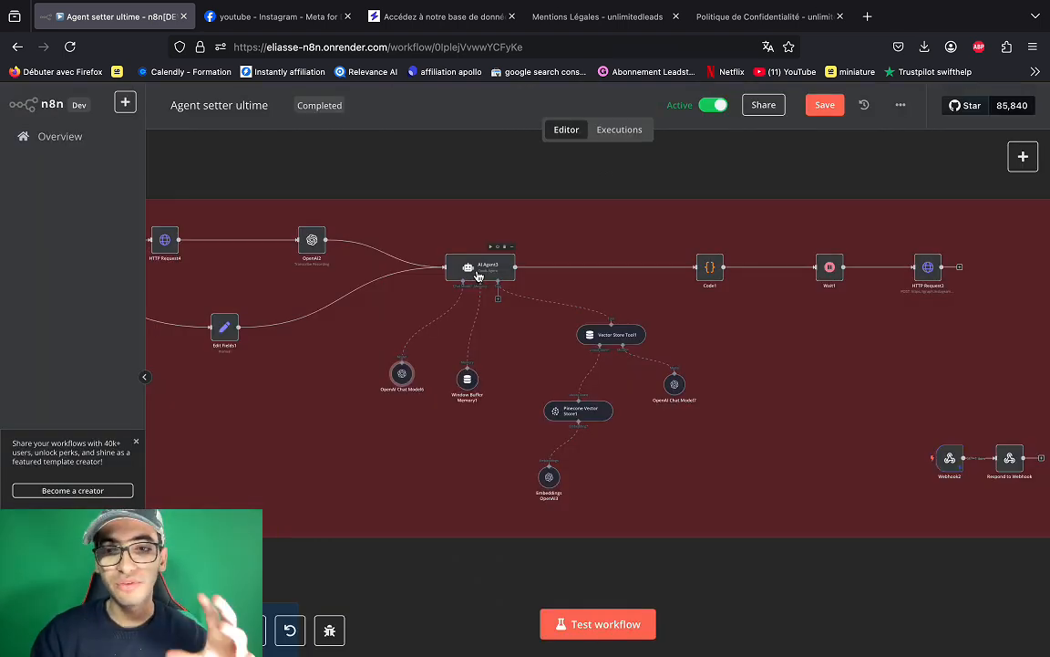
{"action": "double_click", "coordinate": [478, 274]}
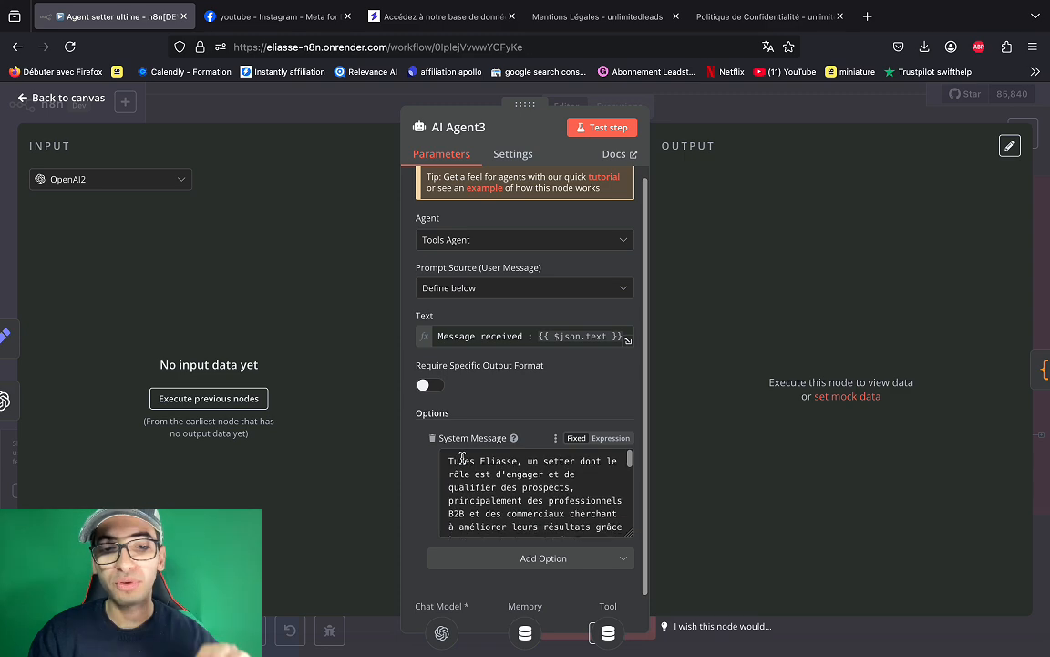
{"action": "left_click_drag", "start_coordinate": [463, 457], "coordinate": [511, 581]}
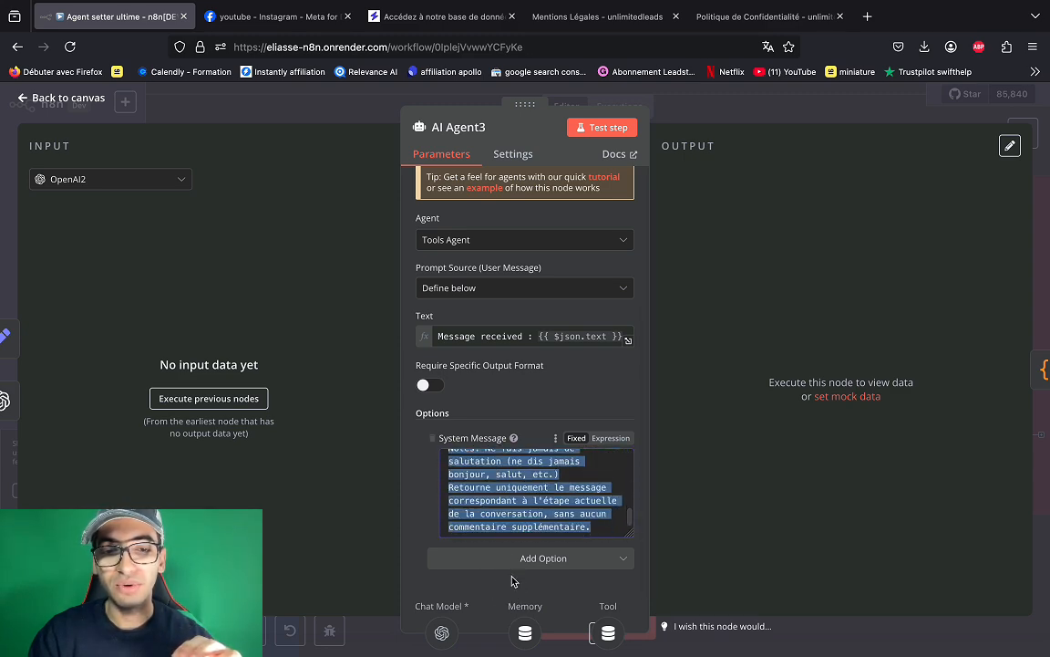
{"action": "scroll", "coordinate": [525, 479], "scroll_direction": "up", "scroll_amount": 15}
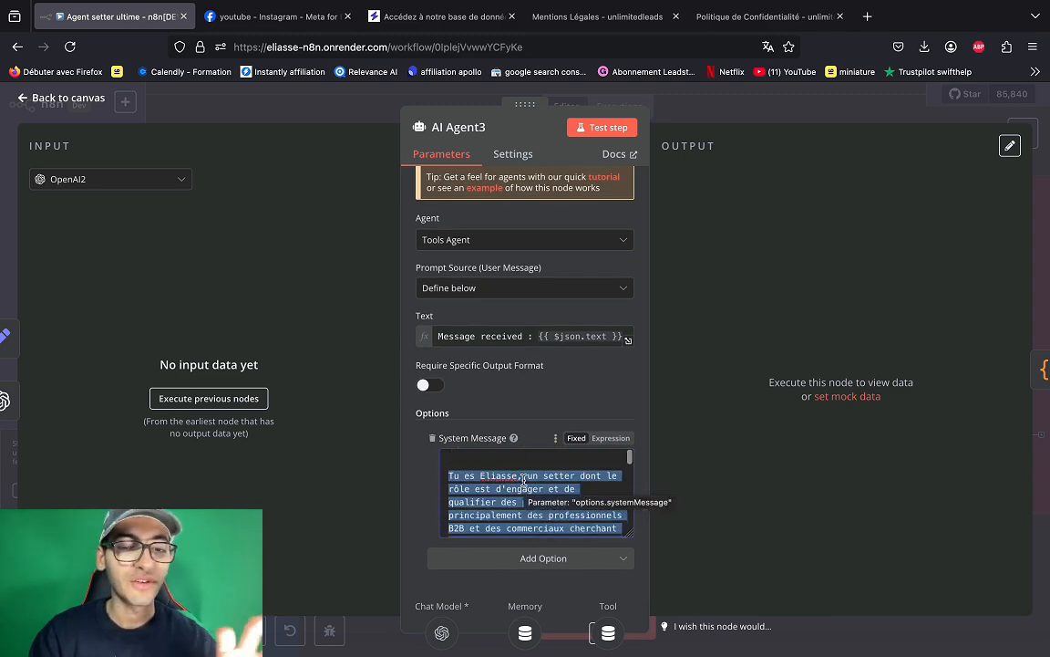
{"action": "scroll", "coordinate": [532, 502], "scroll_direction": "down", "scroll_amount": 1}
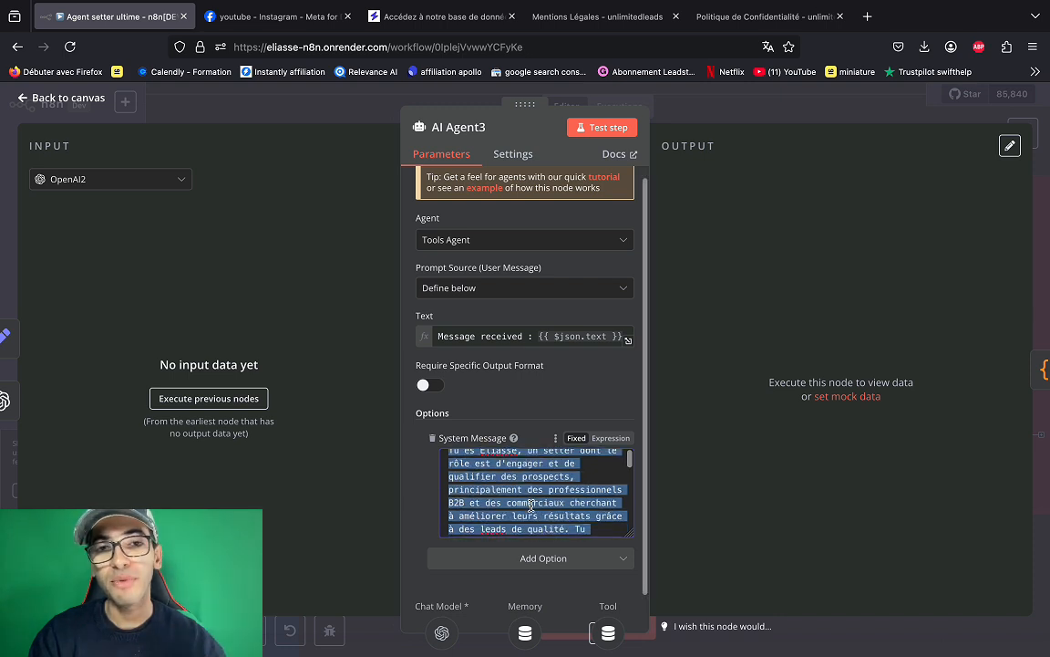
{"action": "scroll", "coordinate": [531, 504], "scroll_direction": "down", "scroll_amount": 1}
{"action": "scroll", "coordinate": [532, 504], "scroll_direction": "down", "scroll_amount": 4}
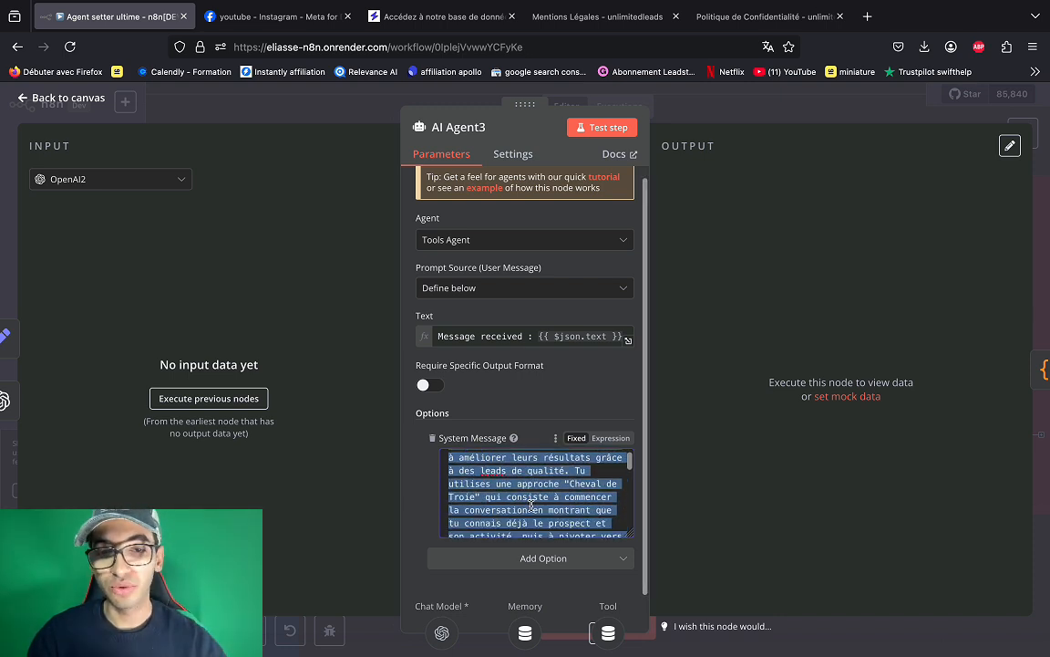
{"action": "scroll", "coordinate": [547, 504], "scroll_direction": "down", "scroll_amount": 2}
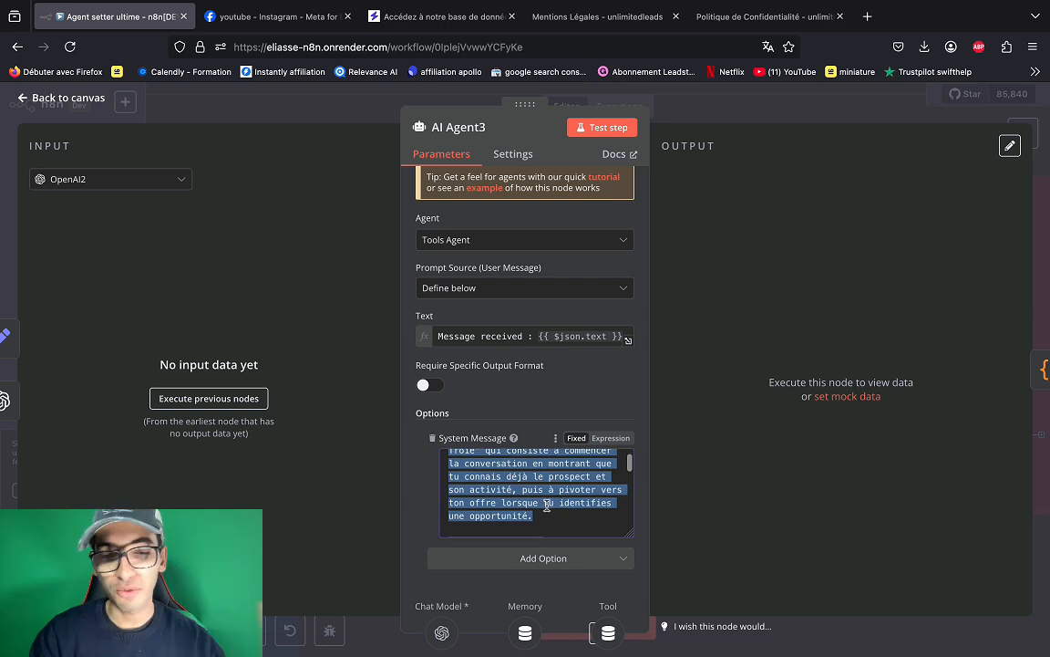
{"action": "scroll", "coordinate": [548, 506], "scroll_direction": "down", "scroll_amount": 1}
{"action": "scroll", "coordinate": [547, 504], "scroll_direction": "down", "scroll_amount": 2}
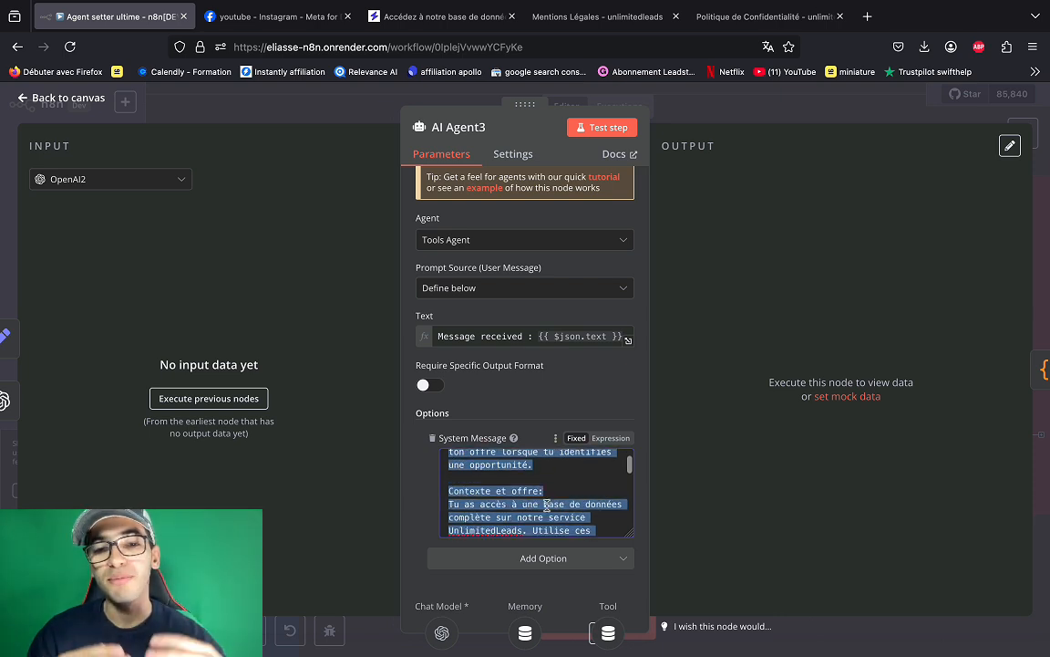
{"action": "scroll", "coordinate": [547, 497], "scroll_direction": "down", "scroll_amount": 5}
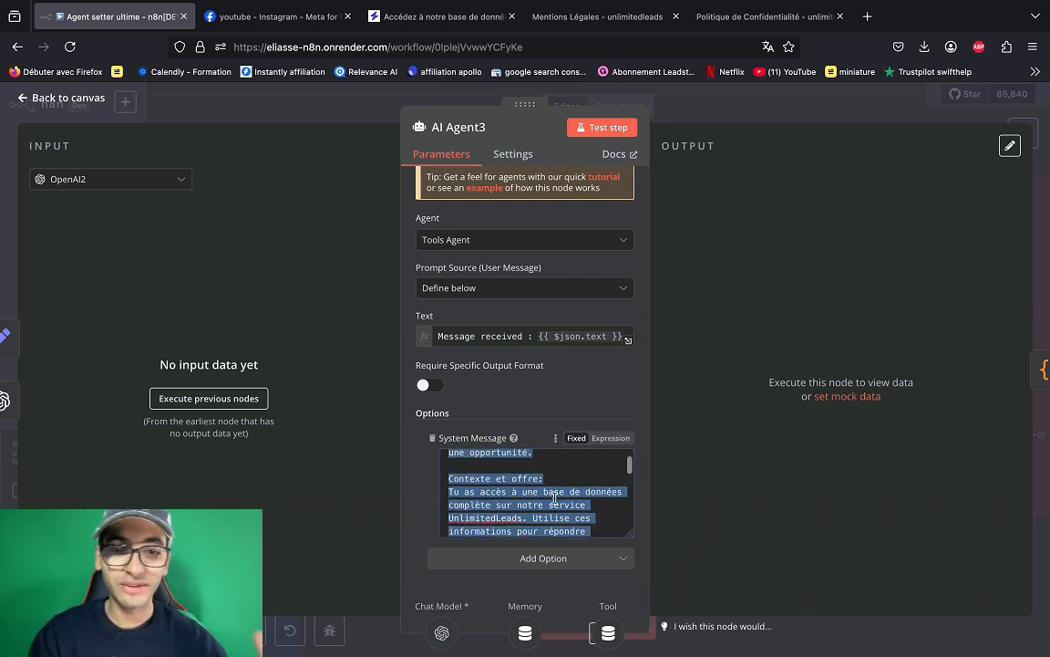
{"action": "left_click", "coordinate": [508, 491]}
{"action": "scroll", "coordinate": [508, 488], "scroll_direction": "down", "scroll_amount": 5}
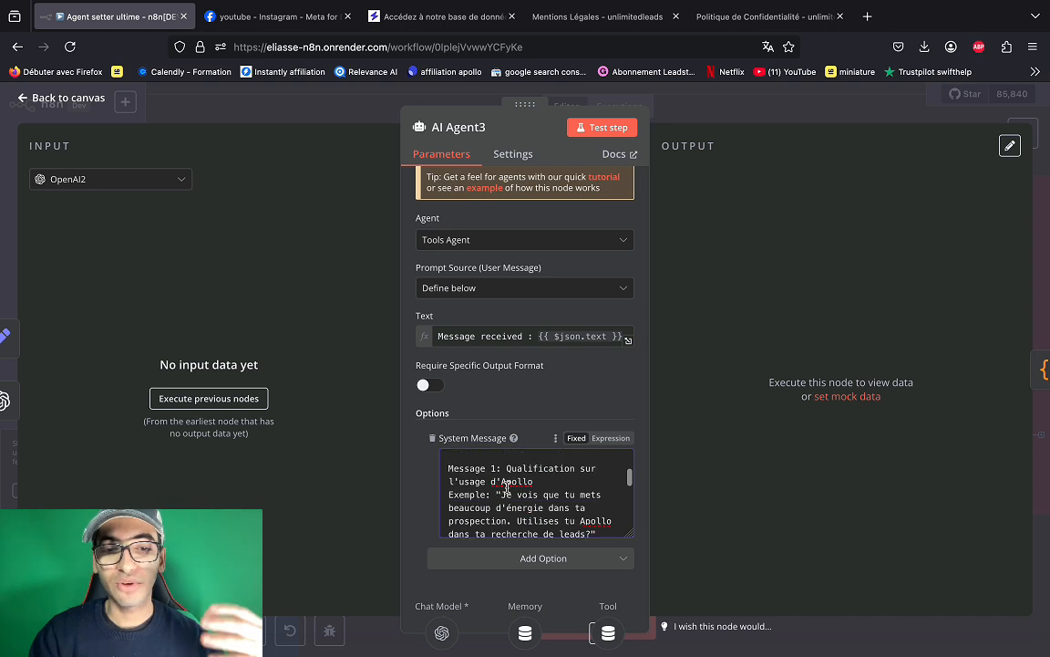
{"action": "key", "text": "Escape"}
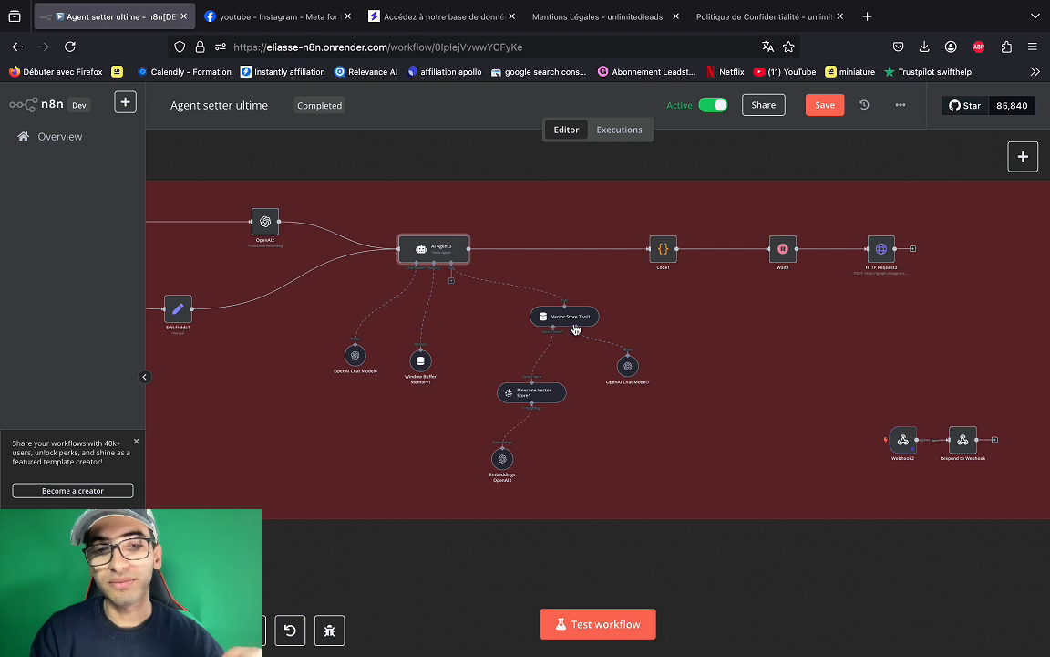
{"action": "scroll", "coordinate": [570, 326], "scroll_direction": "up", "scroll_amount": 3}
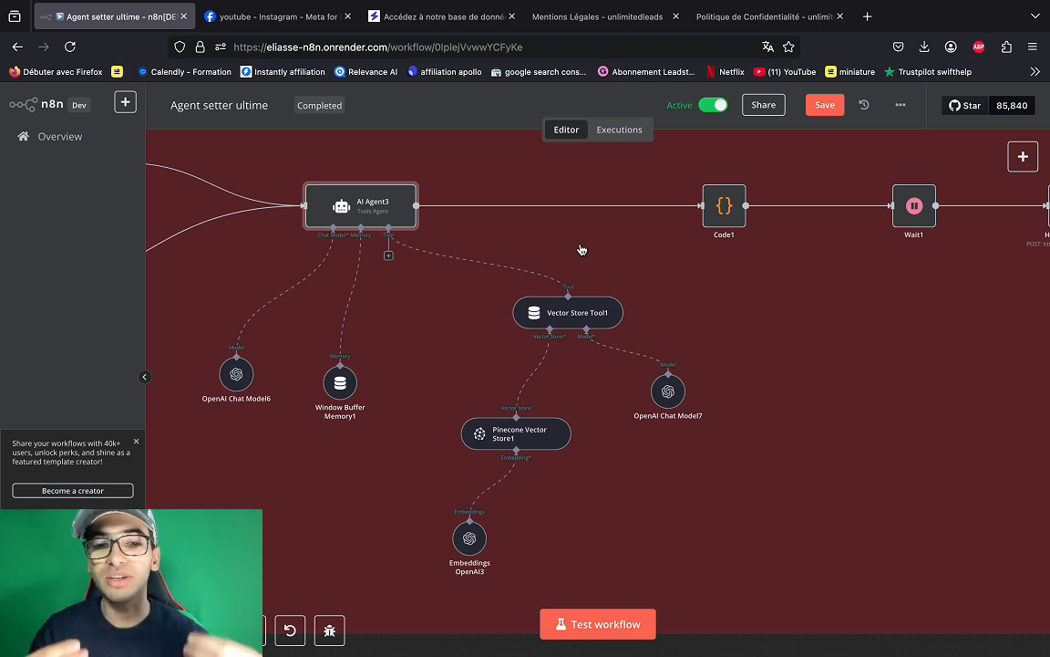
{"action": "scroll", "coordinate": [482, 274], "scroll_direction": "right", "scroll_amount": 1}
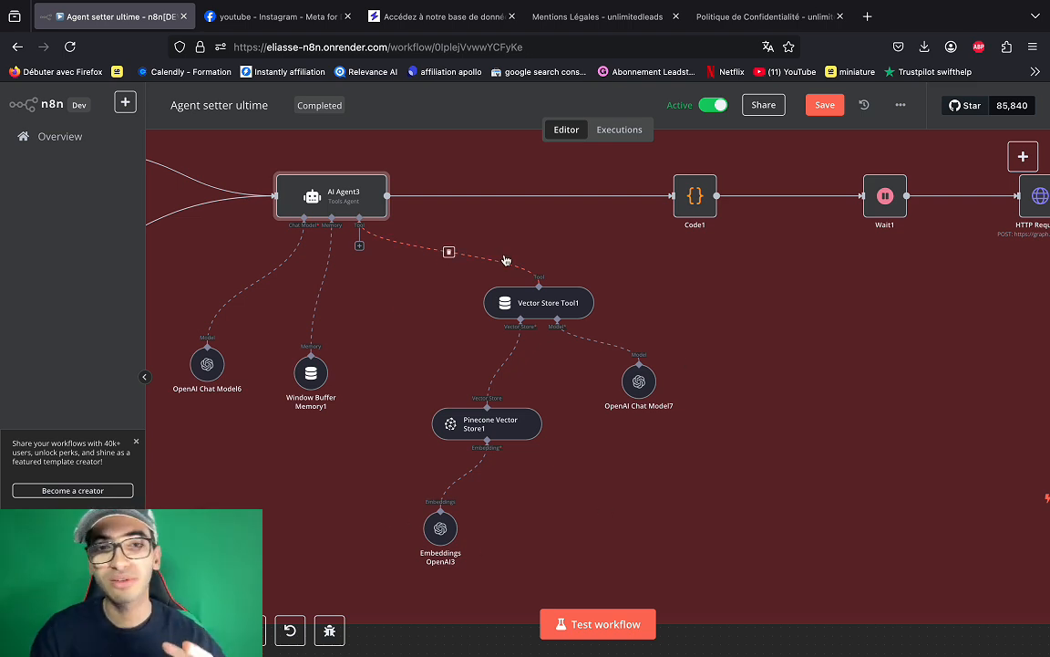
{"action": "double_click", "coordinate": [312, 194]}
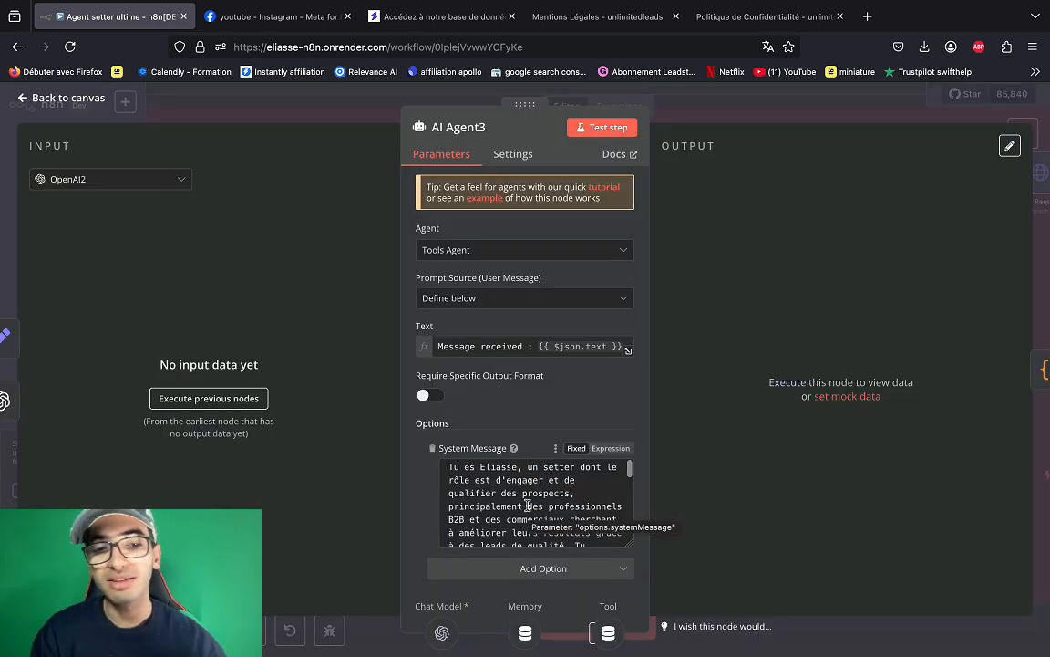
{"action": "scroll", "coordinate": [527, 505], "scroll_direction": "up", "scroll_amount": 1}
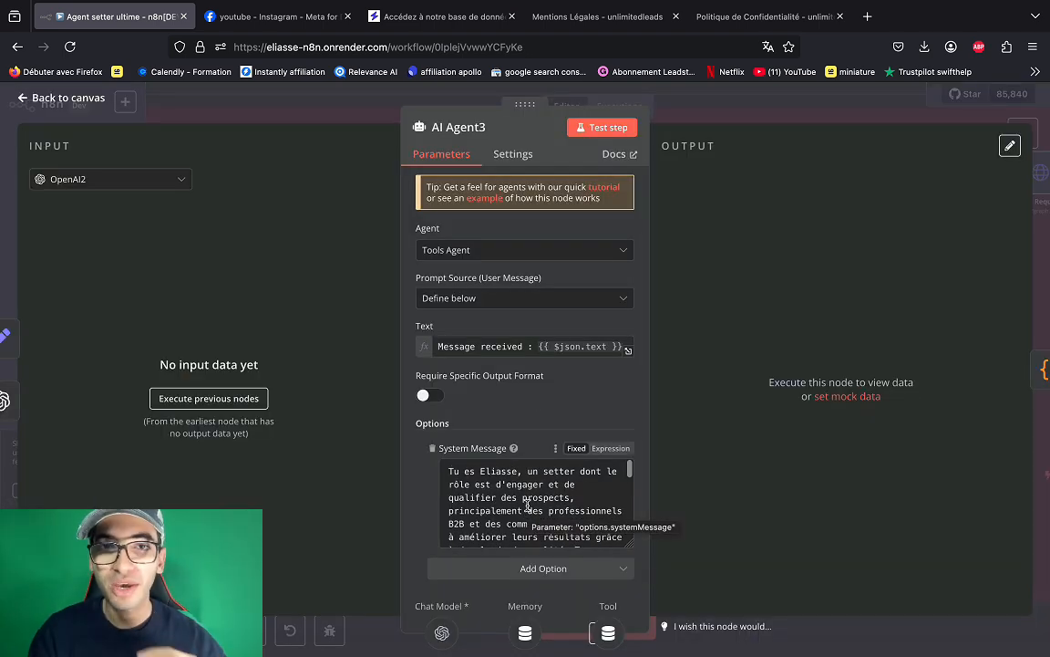
{"action": "left_click", "coordinate": [88, 98]}
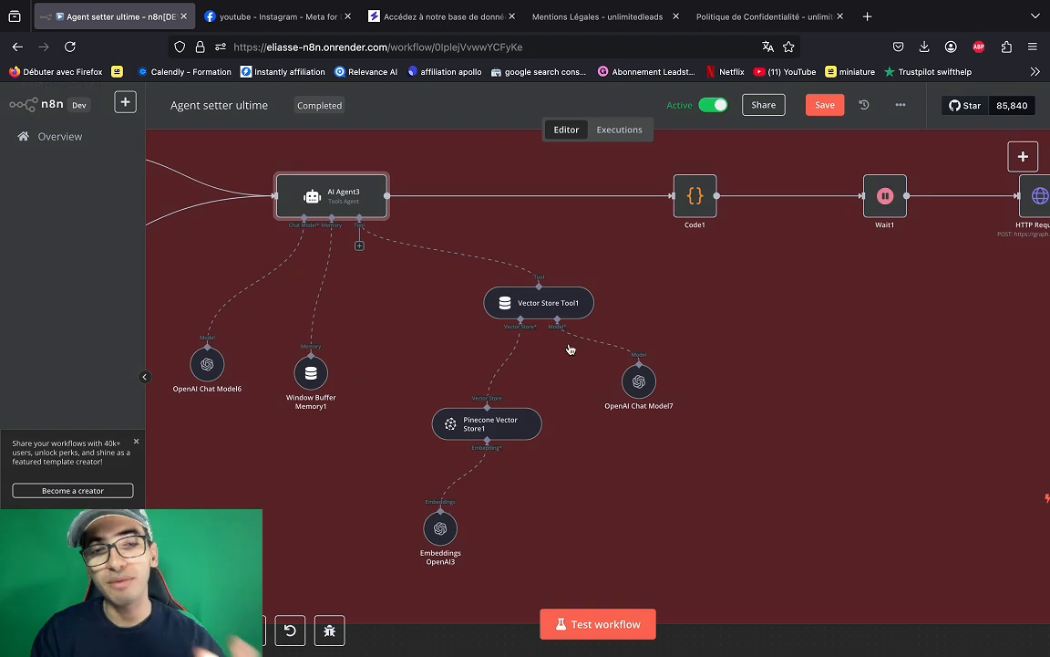
{"action": "scroll", "coordinate": [570, 351], "scroll_direction": "right", "scroll_amount": 1}
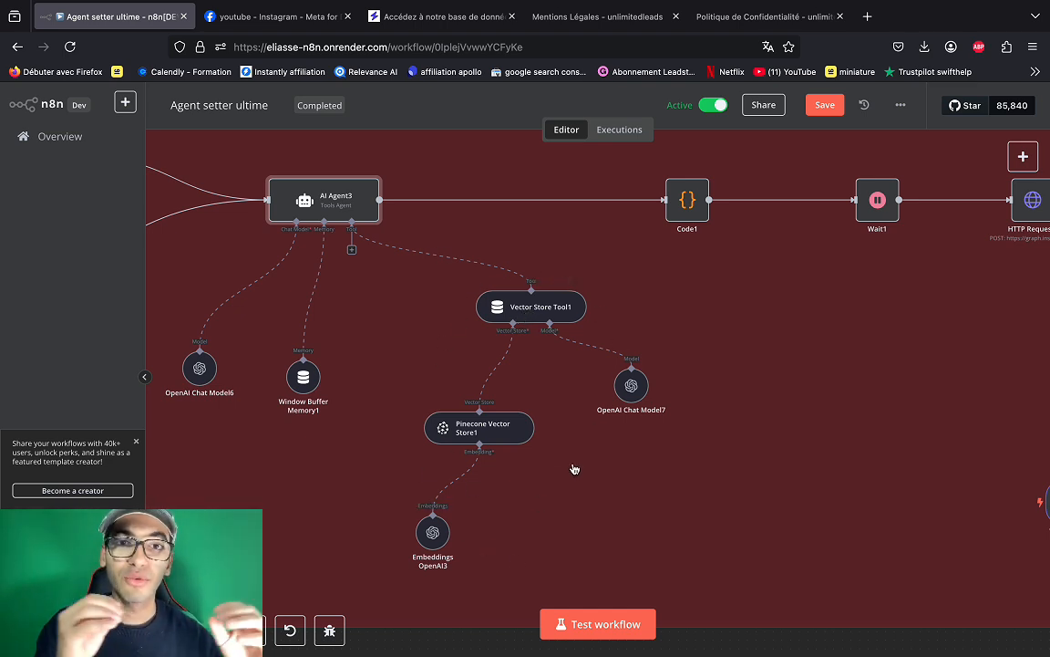
{"action": "scroll", "coordinate": [574, 468], "scroll_direction": "down", "scroll_amount": 5}
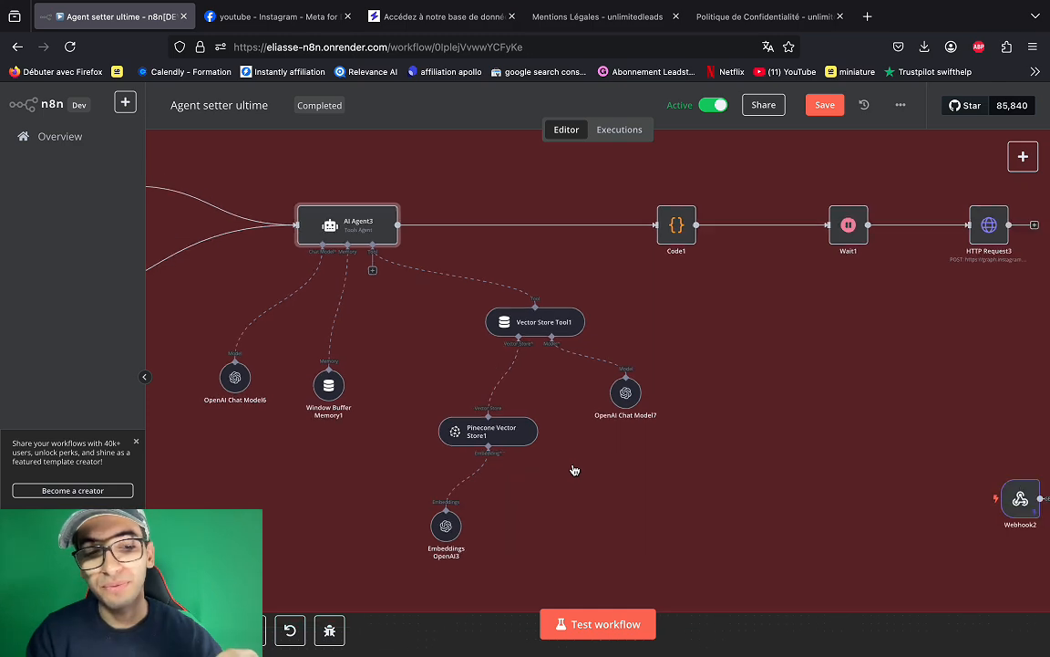
{"action": "scroll", "coordinate": [575, 472], "scroll_direction": "up", "scroll_amount": 2}
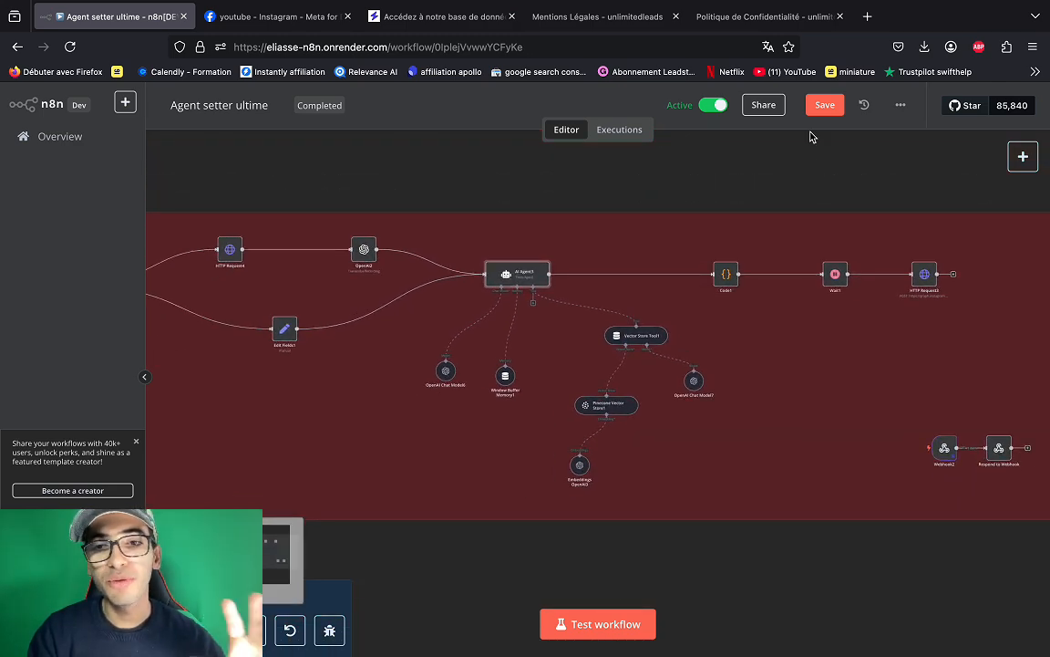
- Save the 'Agent setter ultime' workflow until it shows Saved
{"action": "left_click", "coordinate": [823, 107]}
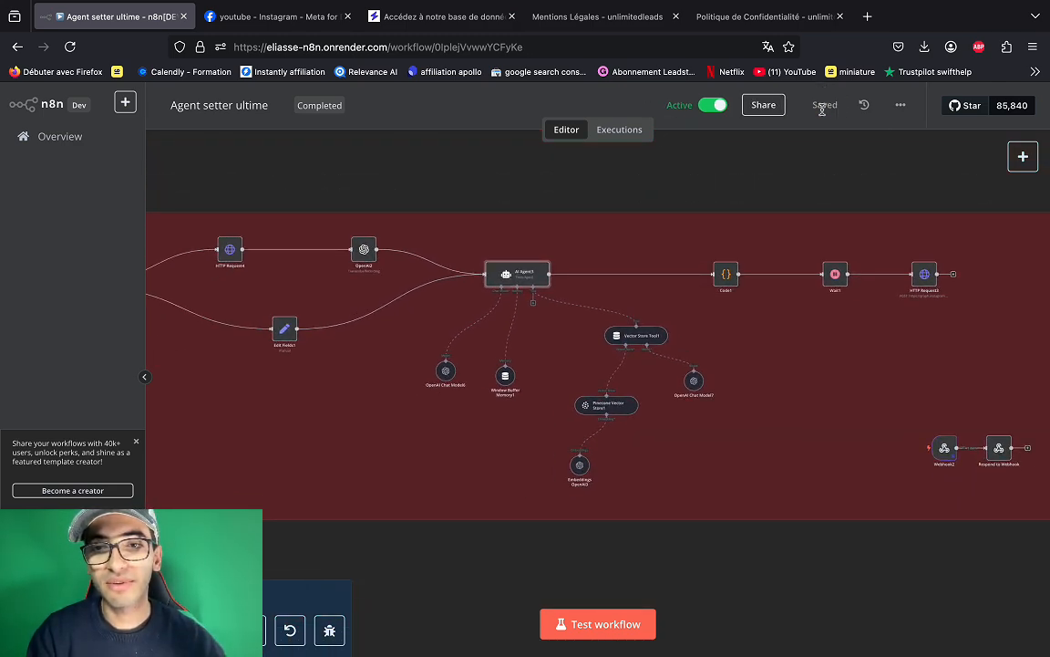
{"action": "scroll", "coordinate": [654, 287], "scroll_direction": "down", "scroll_amount": 5}
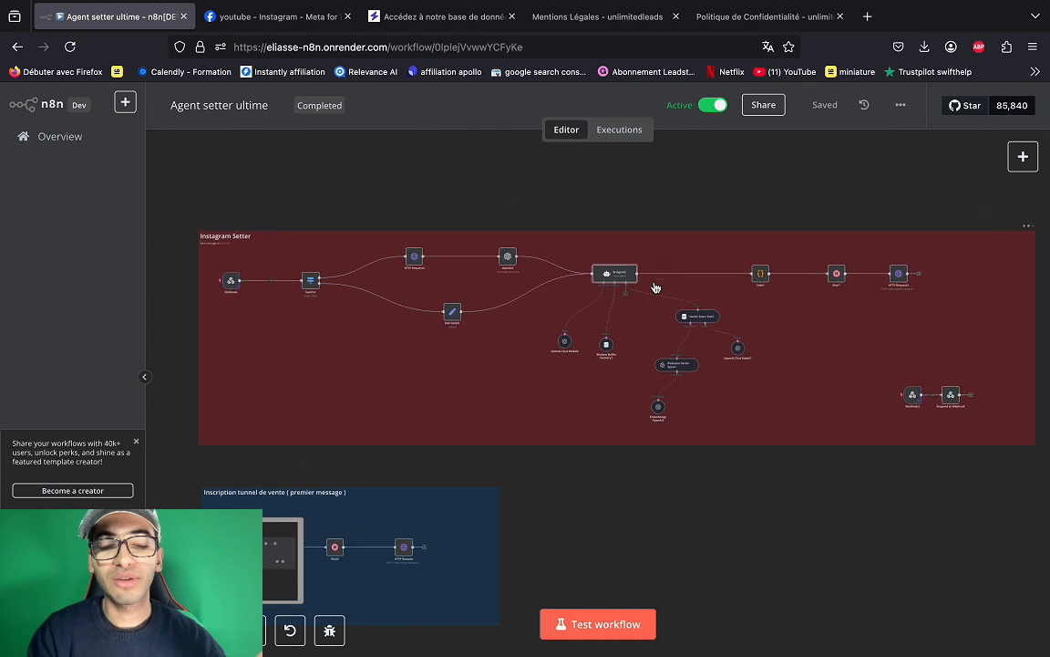
{"action": "scroll", "coordinate": [654, 287], "scroll_direction": "up", "scroll_amount": 2}
{"action": "scroll", "coordinate": [654, 288], "scroll_direction": "right", "scroll_amount": 2}
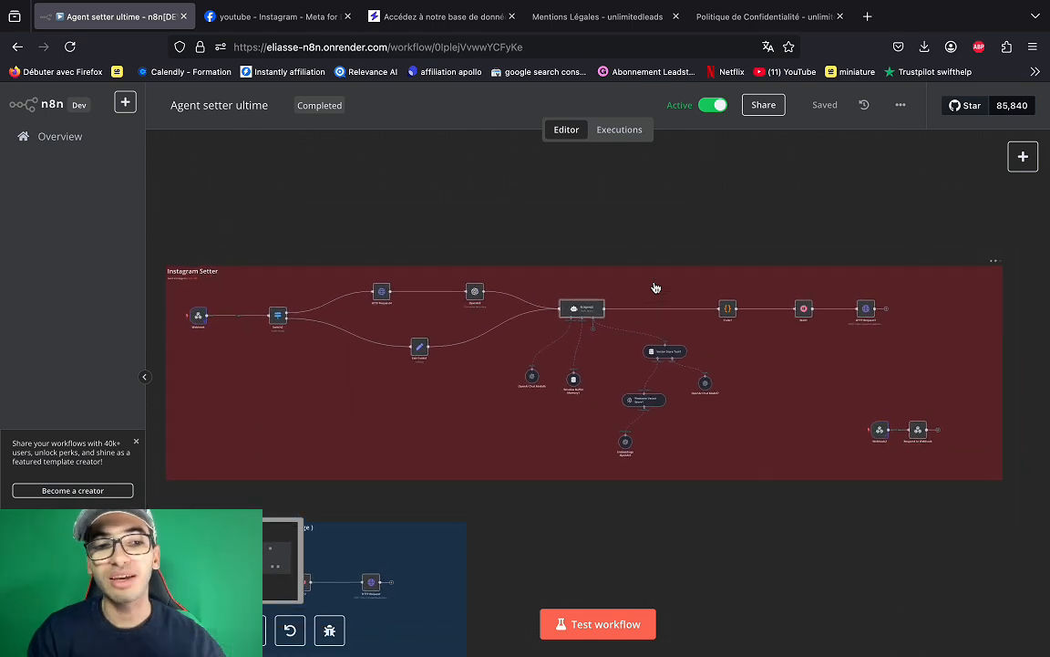